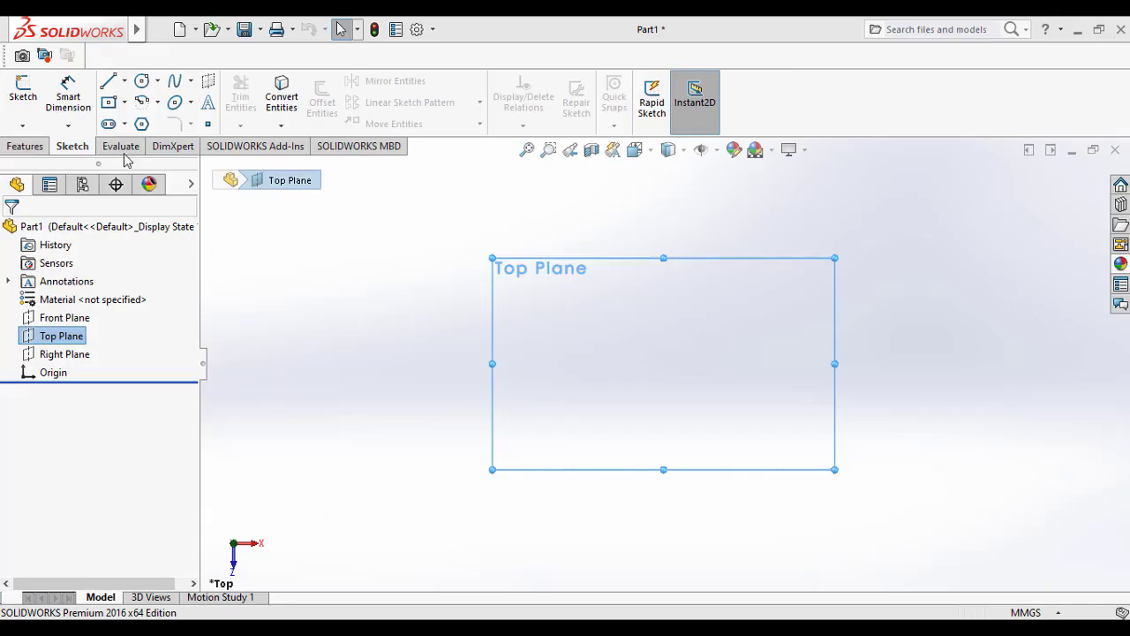
Step: Start a circle sketch on the Top Plane, viewed face-on
left_click(146, 82)
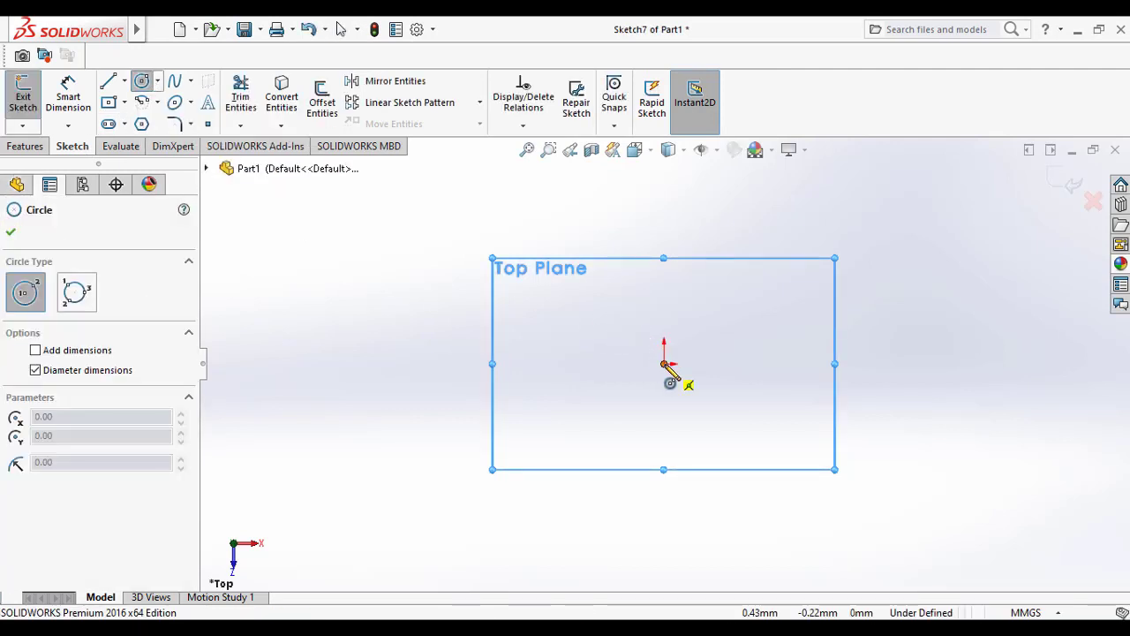
Step: Sketch a 55.42 mm diameter circle centred on the origin
left_click(664, 364)
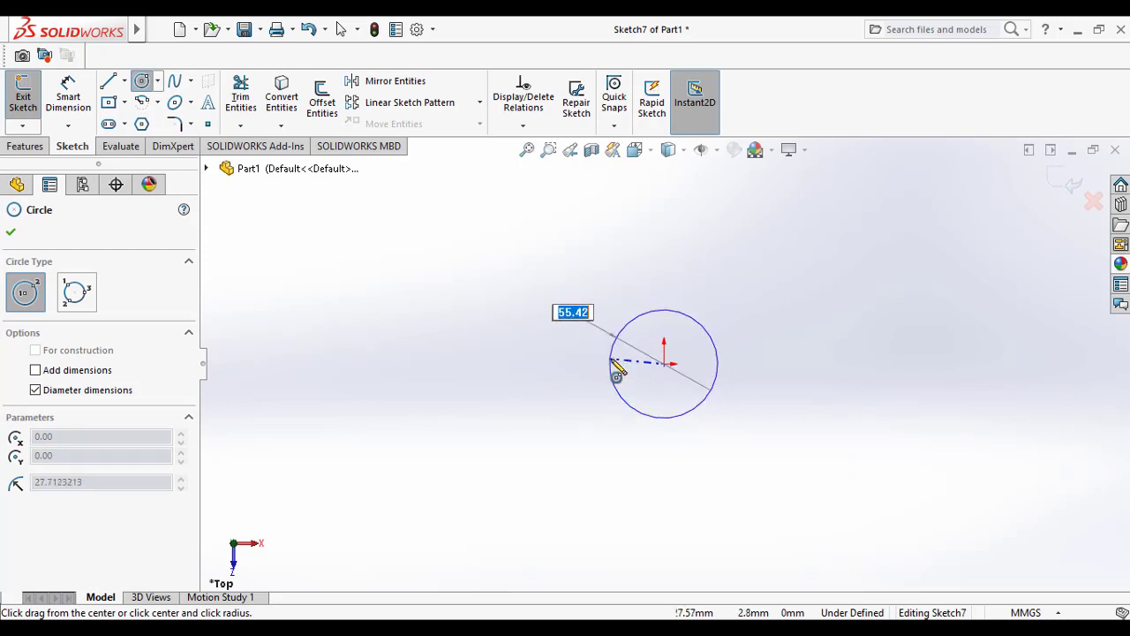
left_click(617, 371)
key("Escape")
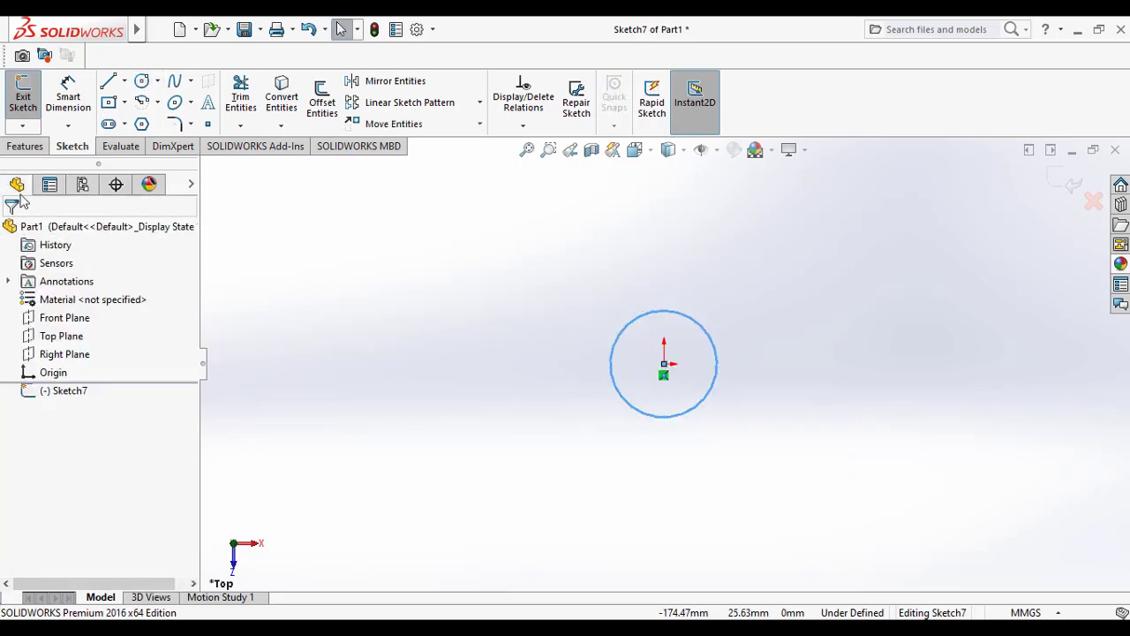
Step: Extrude the circle 66 mm into a solid cylinder, Boss-Extrude2
left_click(25, 145)
left_click(30, 101)
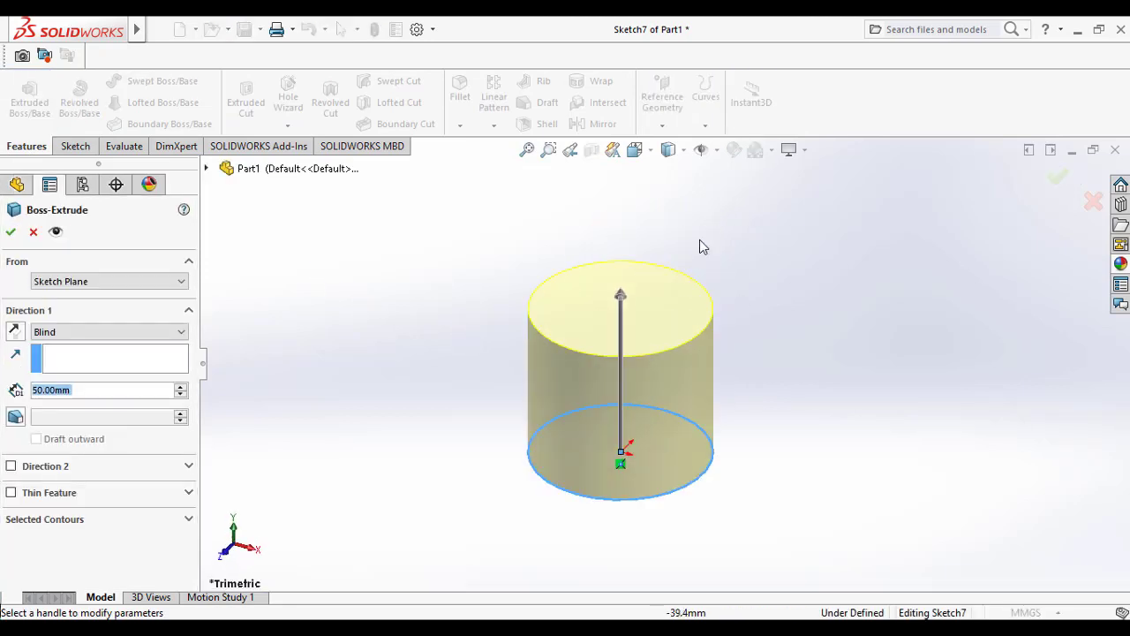
left_click_drag(633, 309, 623, 273)
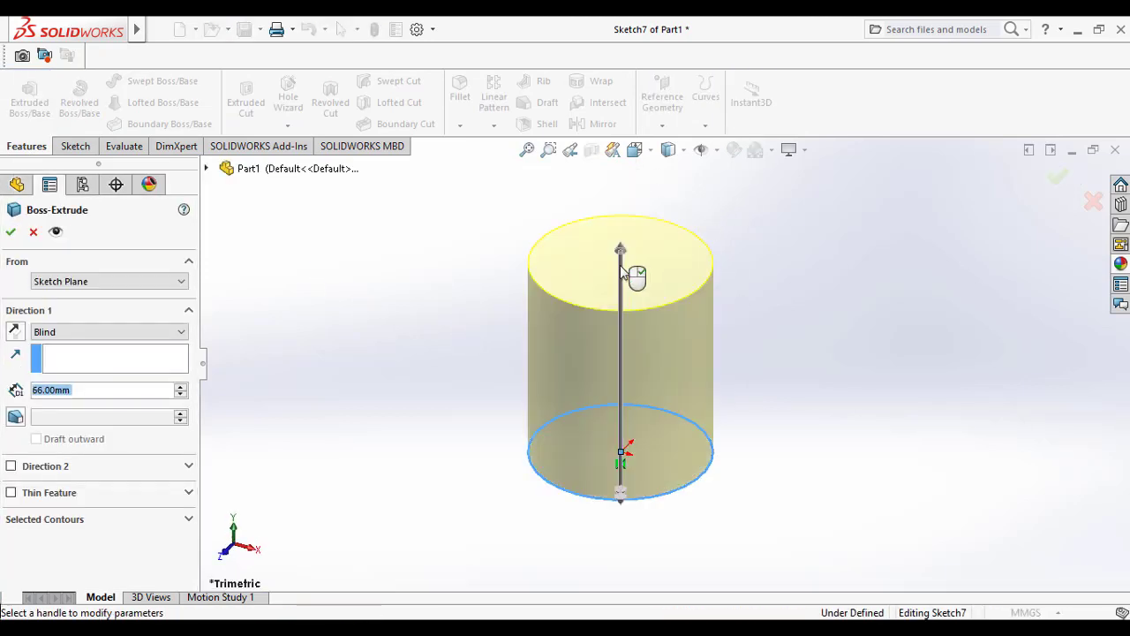
left_click(12, 231)
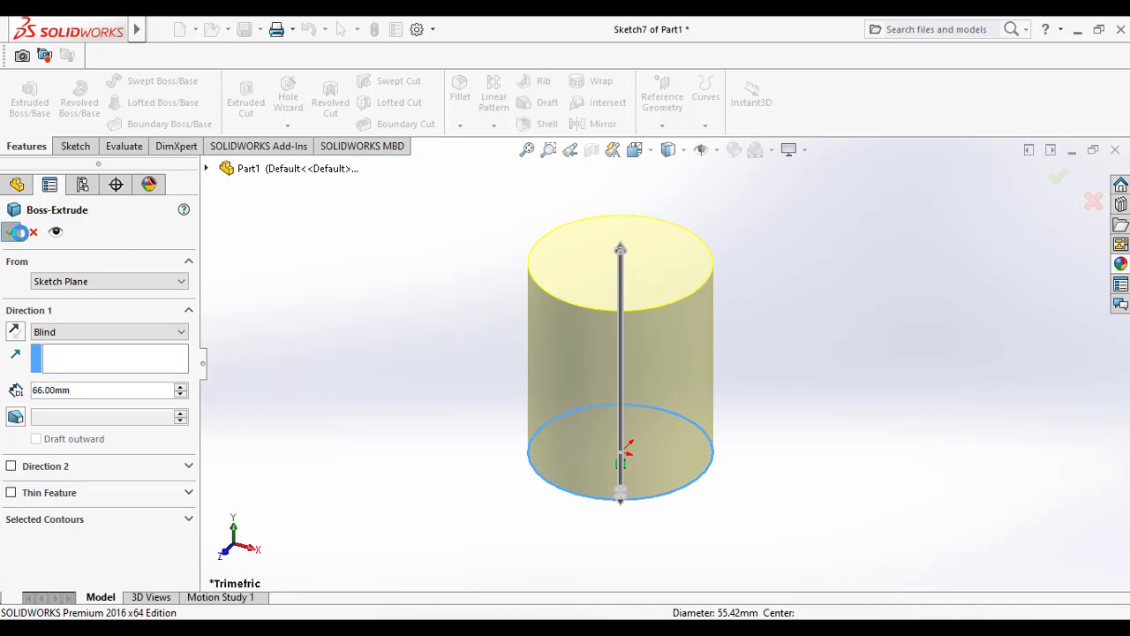
right_click(611, 278)
Step: Sketch a smaller concentric circle on the cylinder's top face, viewed face-on
left_click(692, 166)
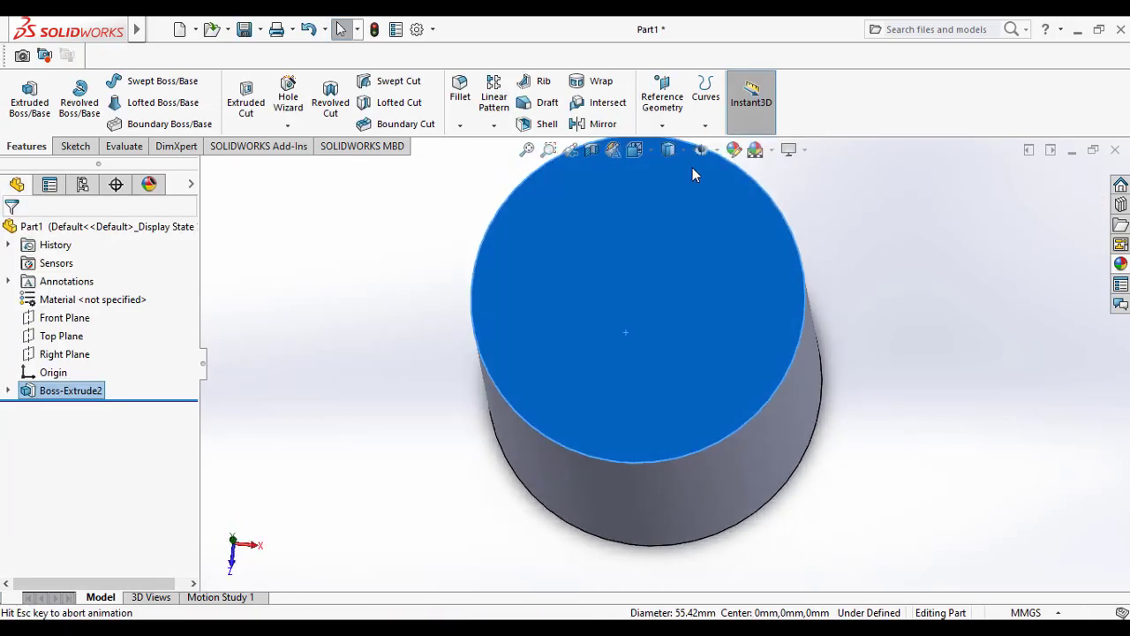
left_click(75, 146)
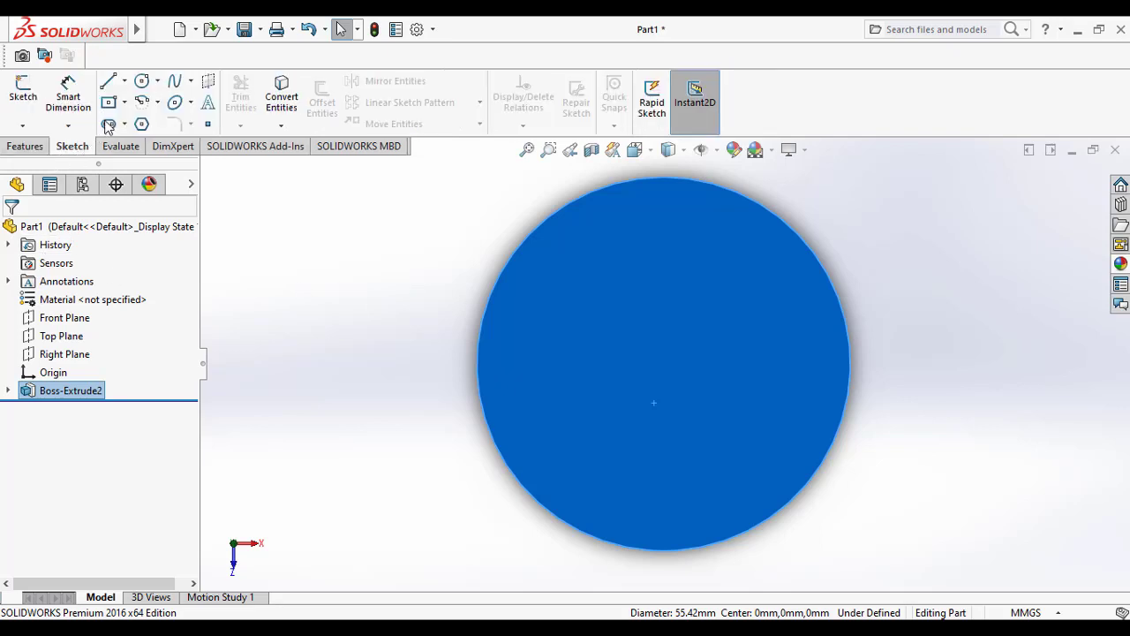
left_click(141, 85)
left_click(664, 363)
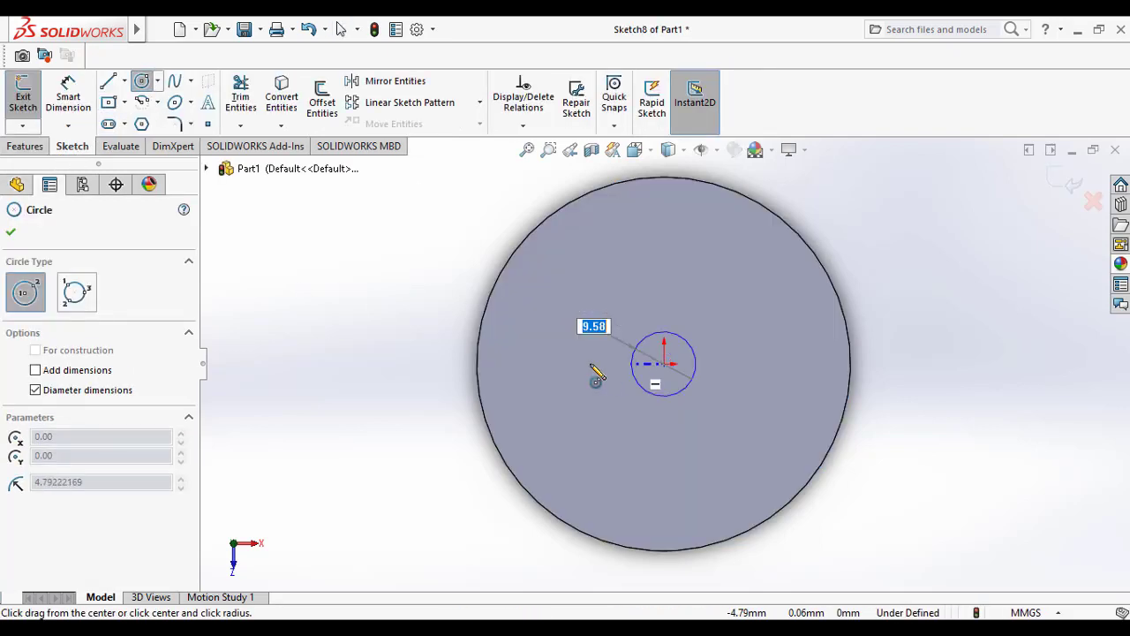
left_click(578, 365)
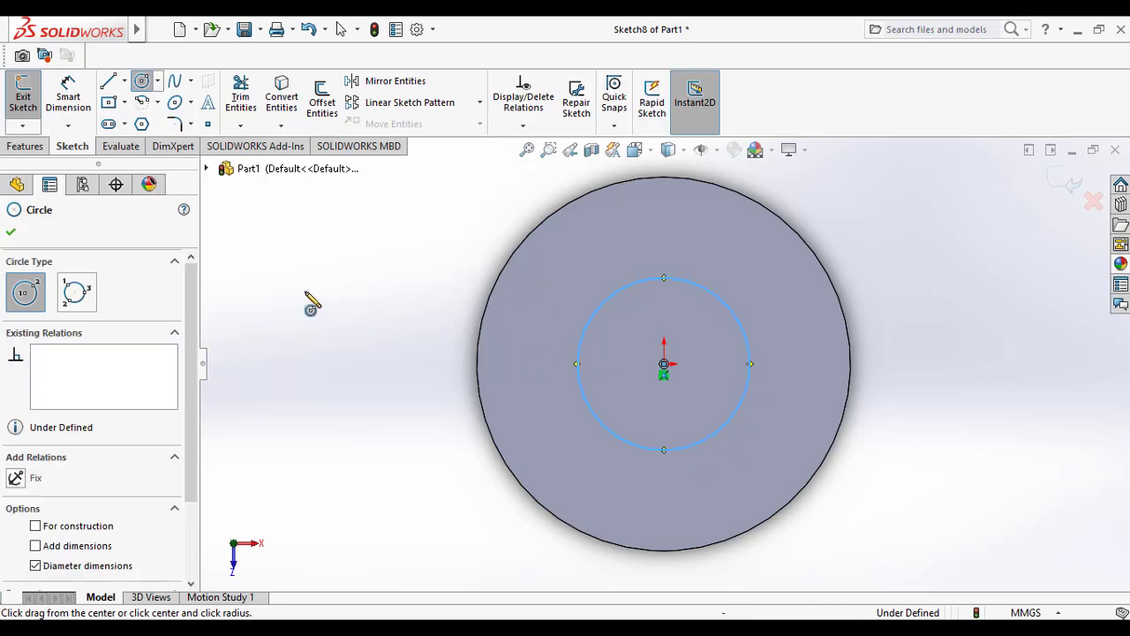
key("Escape")
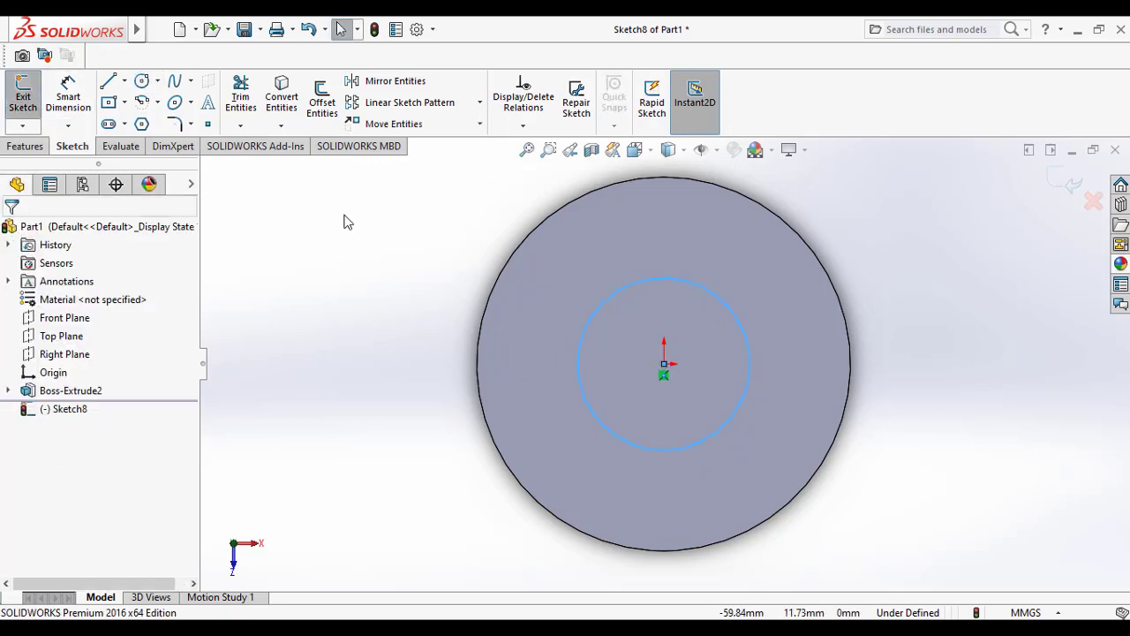
Step: Extrude Sketch8 66 mm as a boss on the top face
scroll(635, 396, "up", 3)
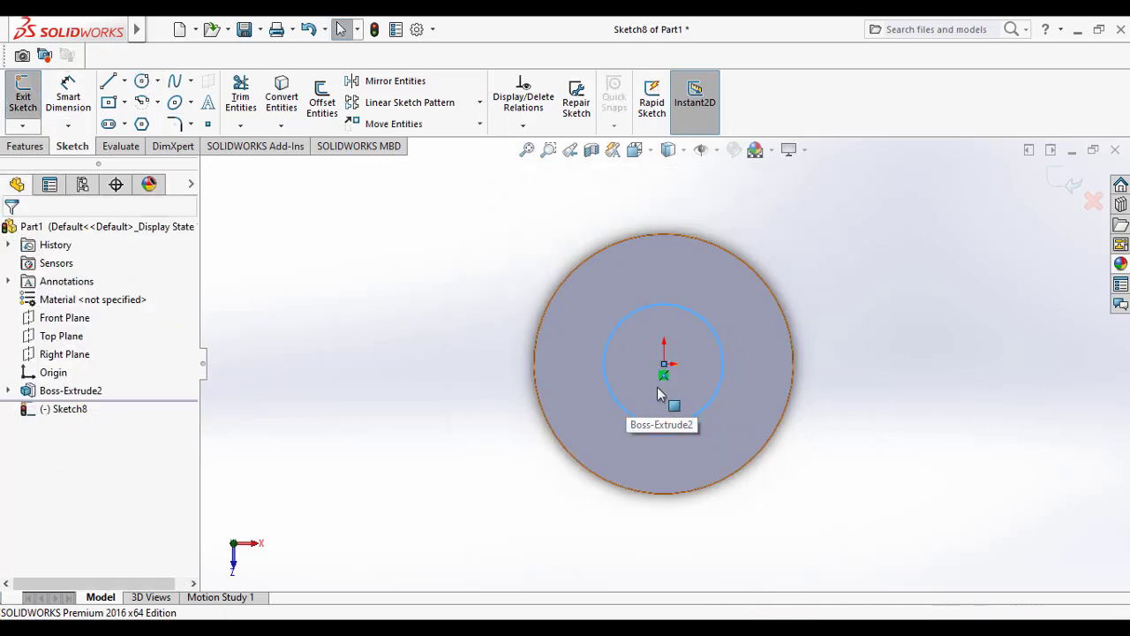
left_click(23, 97)
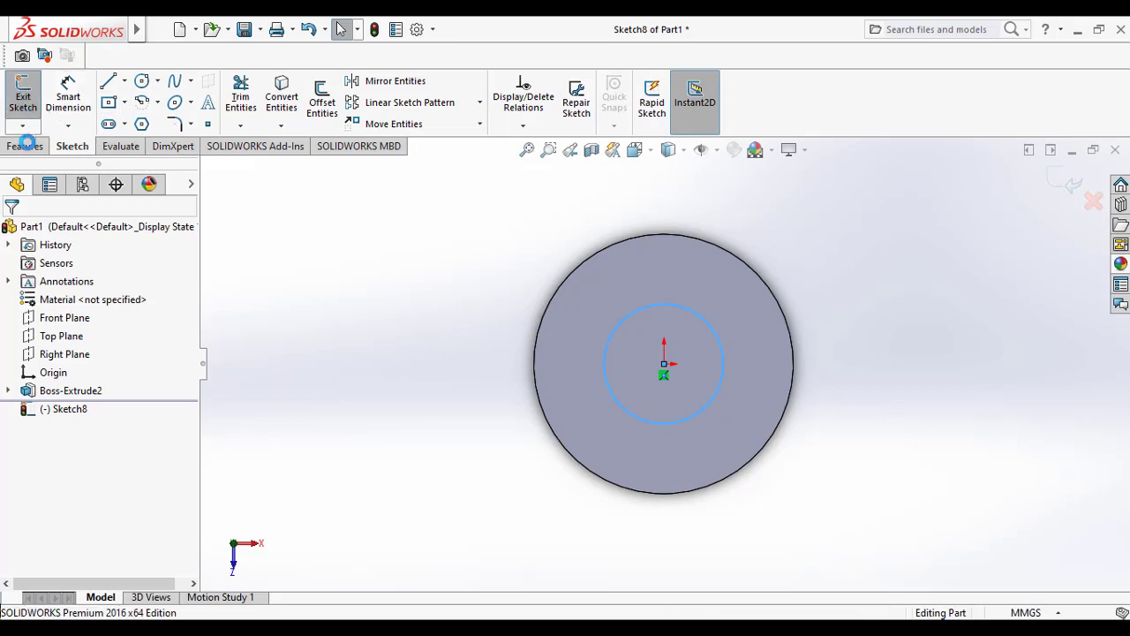
left_click(27, 146)
left_click(29, 97)
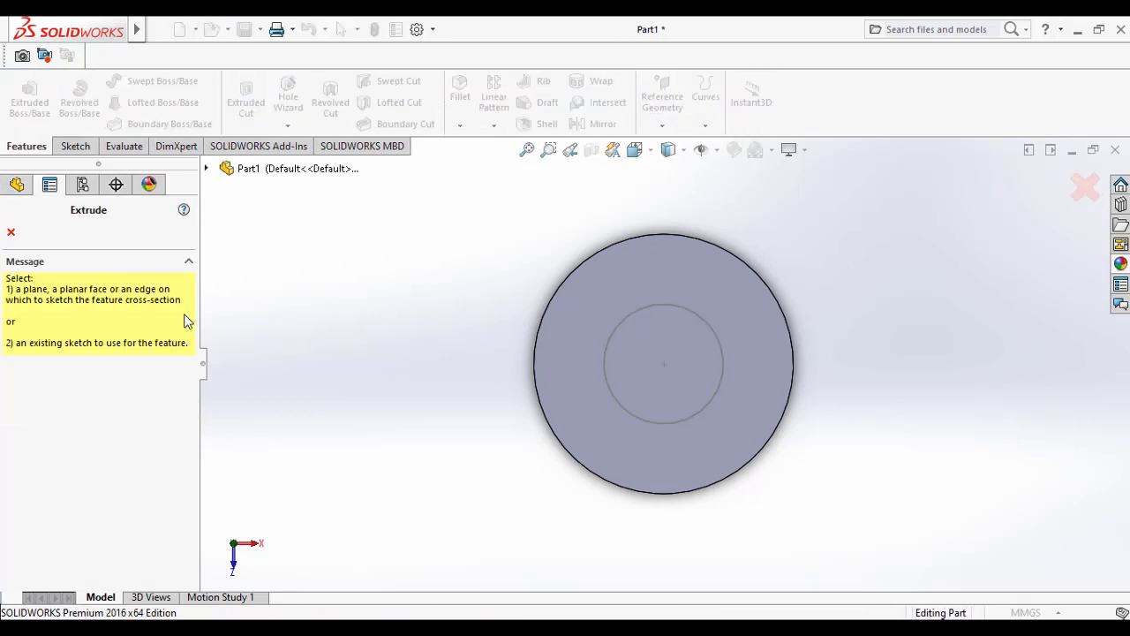
left_click(206, 169)
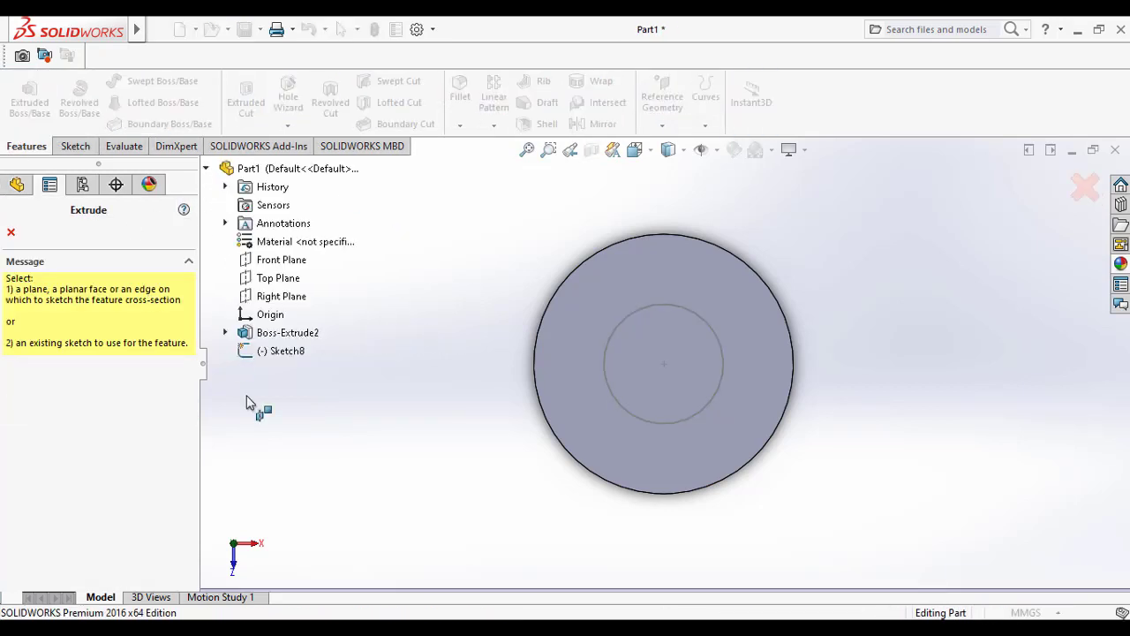
left_click(274, 352)
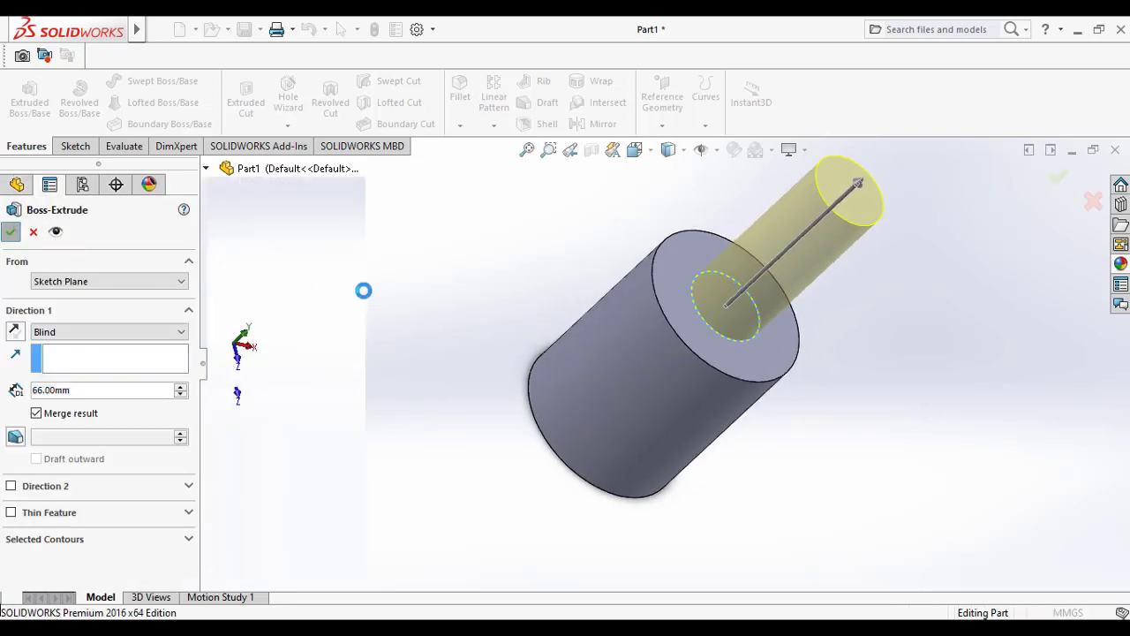
key("Return")
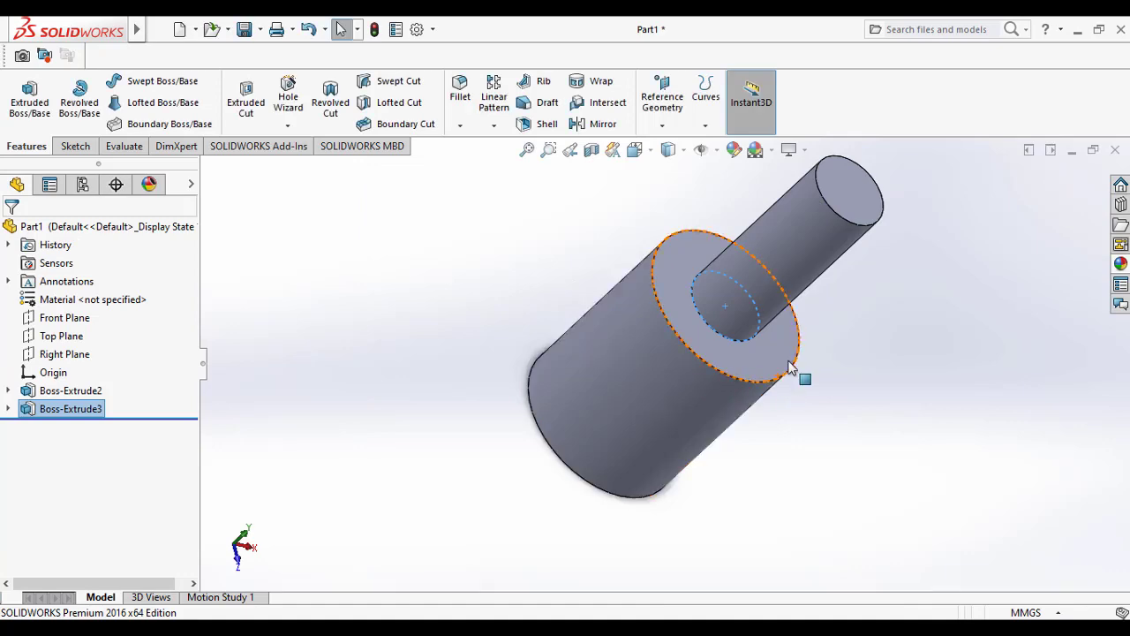
Step: Sketch a small circle centred on the boss's end face, viewed normal to it
left_click(826, 215)
right_click(826, 215)
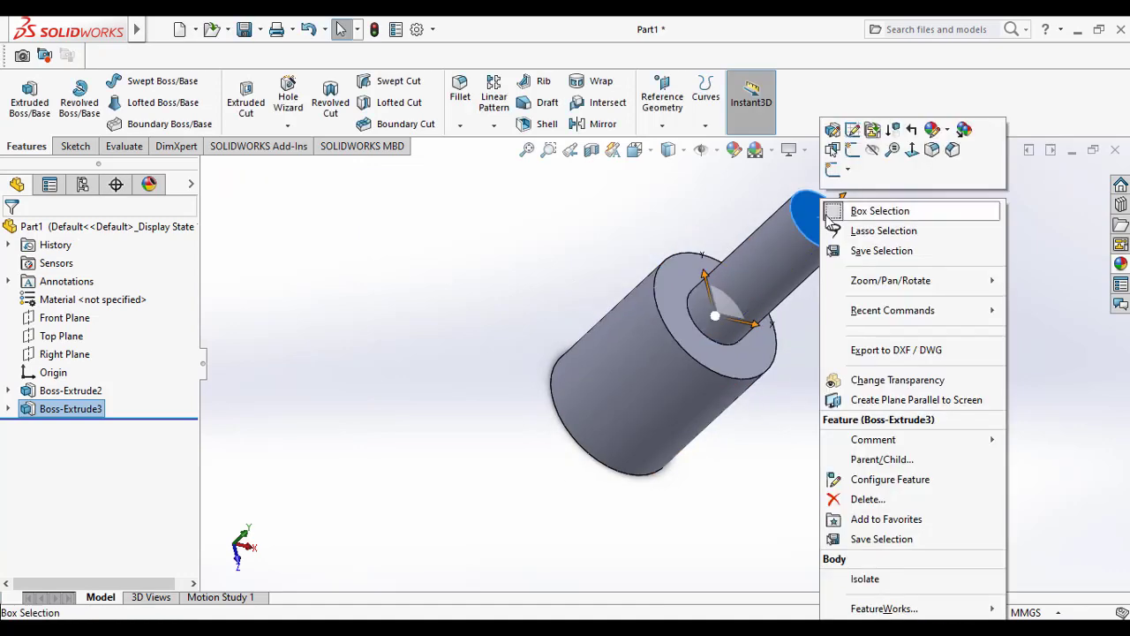
left_click(912, 150)
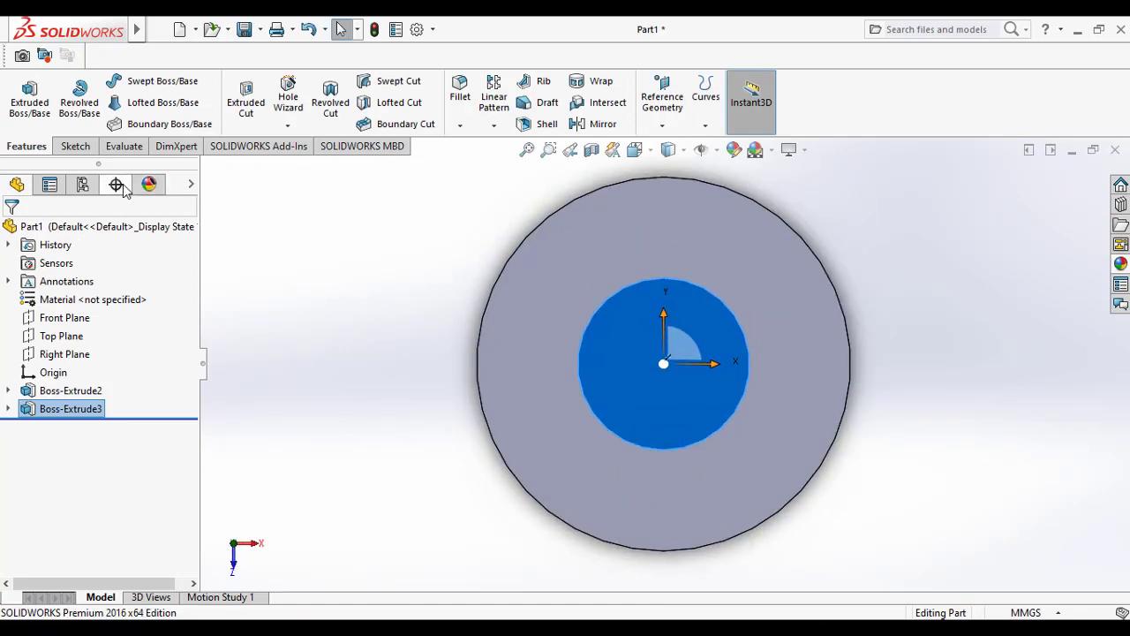
left_click(75, 146)
left_click(142, 80)
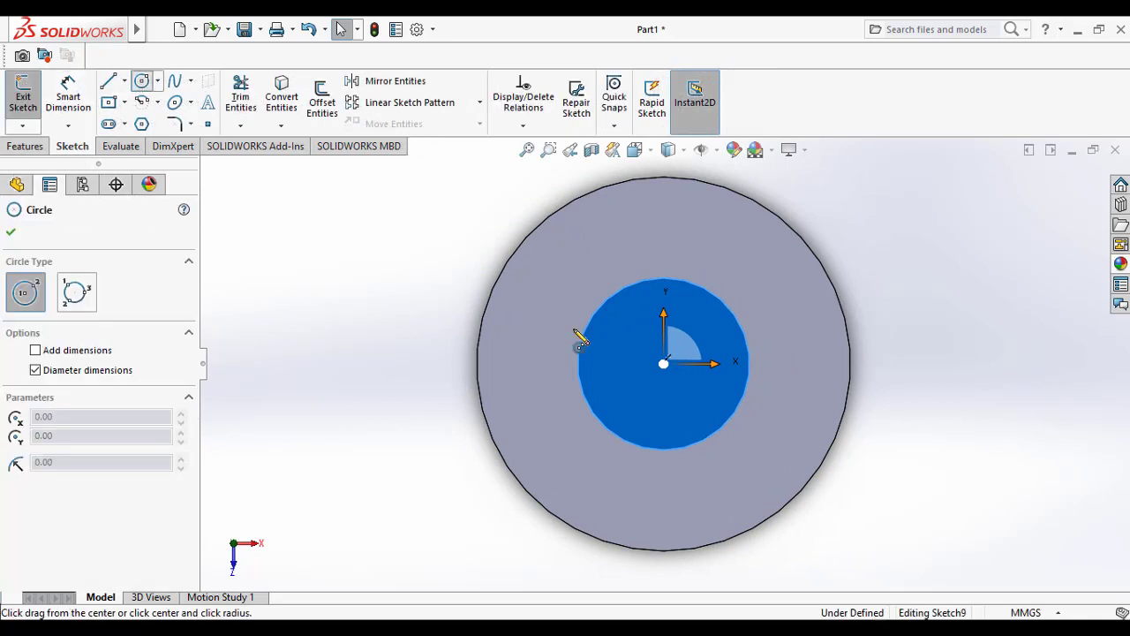
left_click(663, 364)
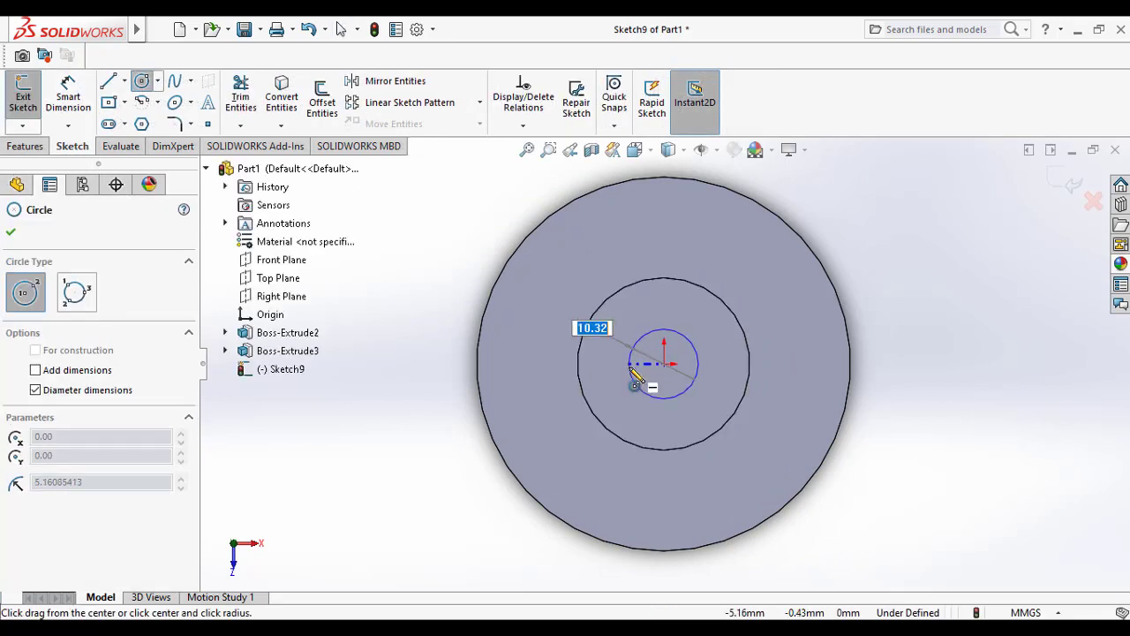
left_click(633, 373)
key("Escape")
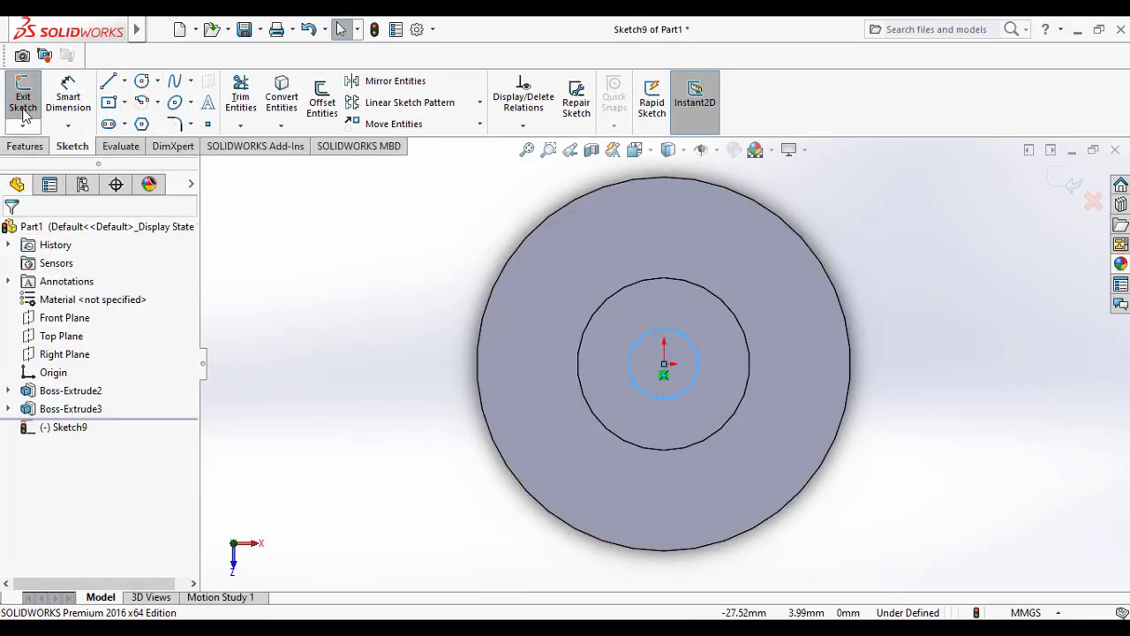
Step: Cut the circle 28 mm deep into the boss with Extruded Cut
left_click(23, 110)
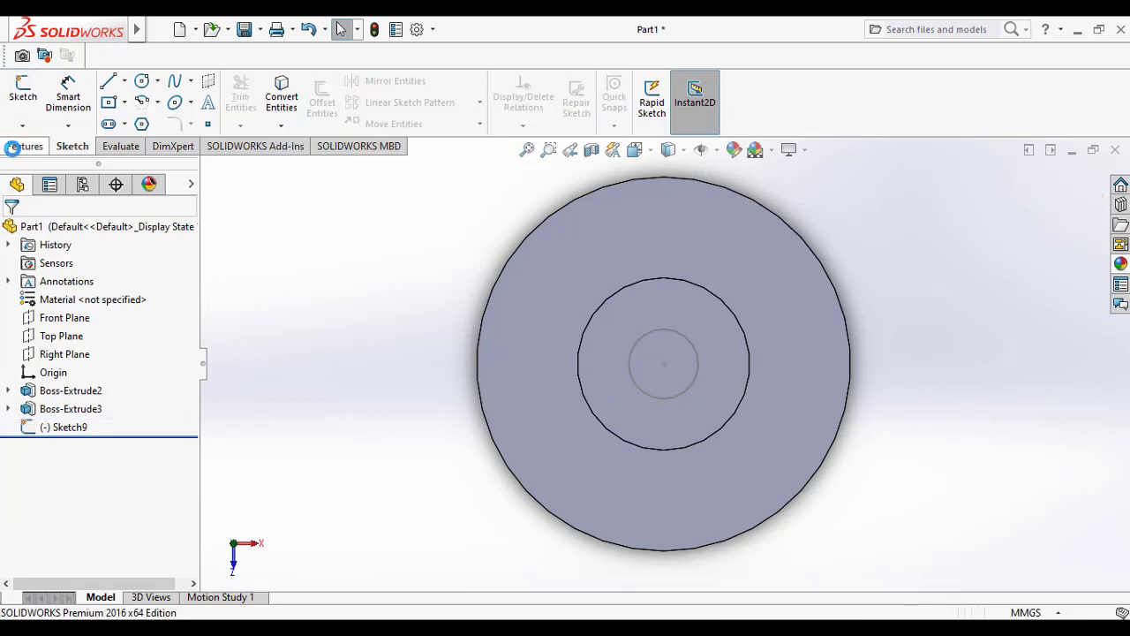
left_click(20, 147)
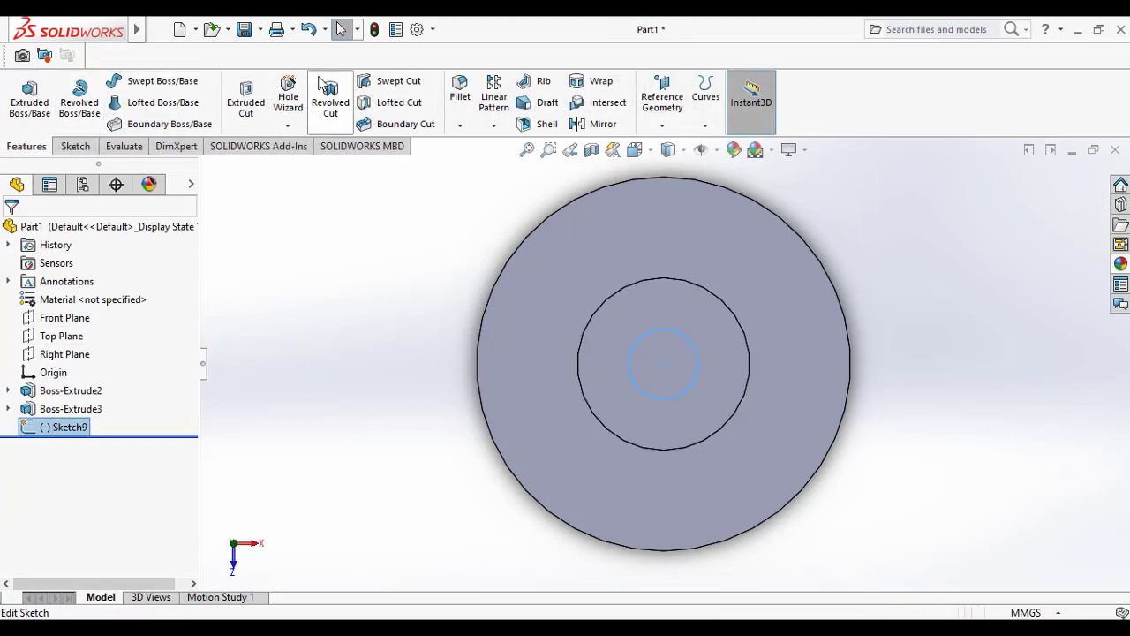
left_click(245, 102)
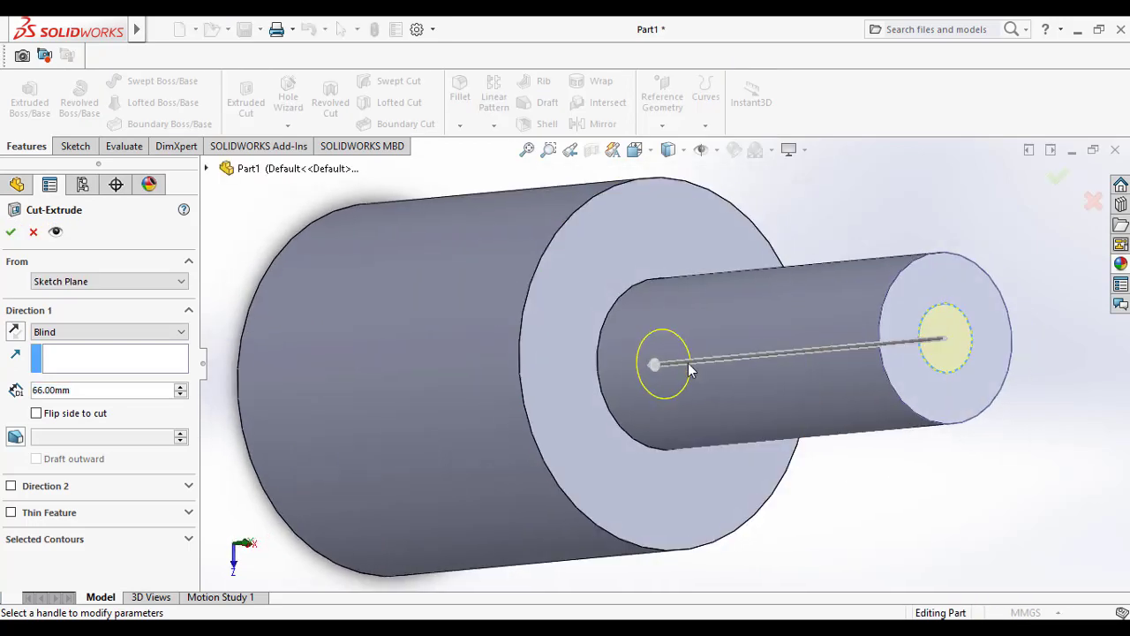
left_click_drag(653, 367, 821, 366)
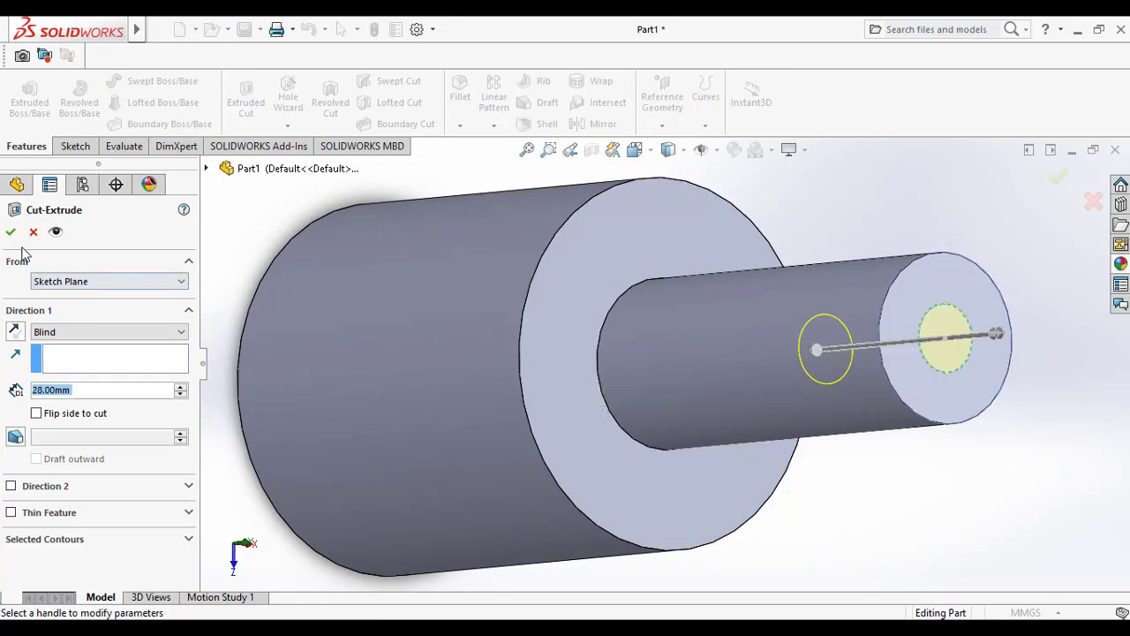
key("Return")
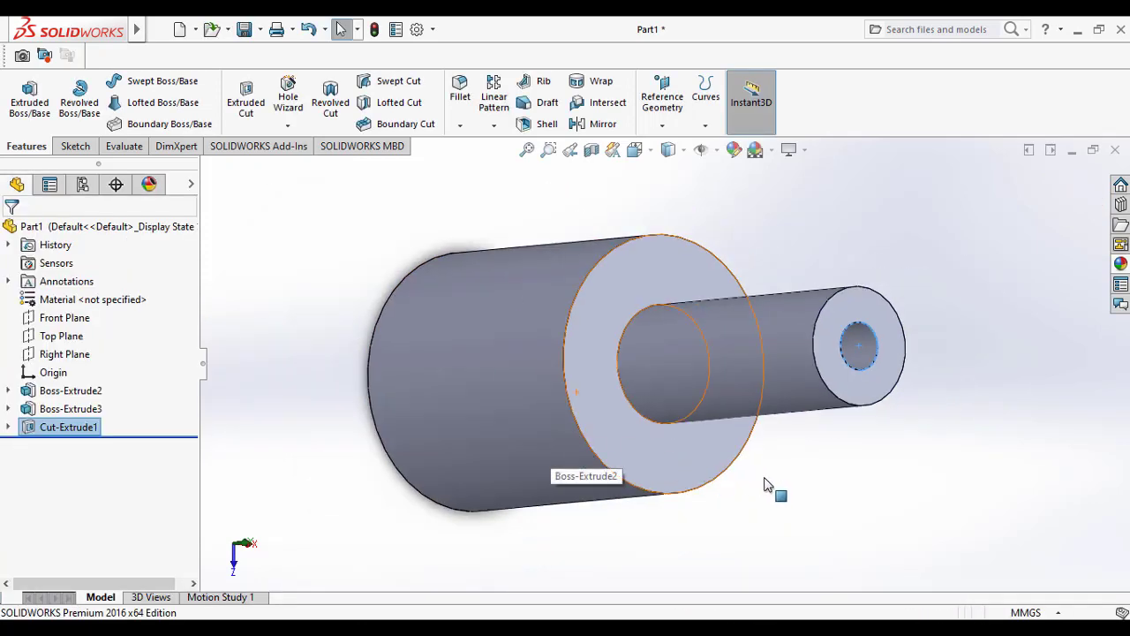
scroll(838, 455, "down", 3)
Step: Return the part to trimetric view and expand the Hole Wizard dropdown to show Thread
left_click(887, 411)
middle_click_drag(517, 296, 416, 214)
mouse_move(637, 150)
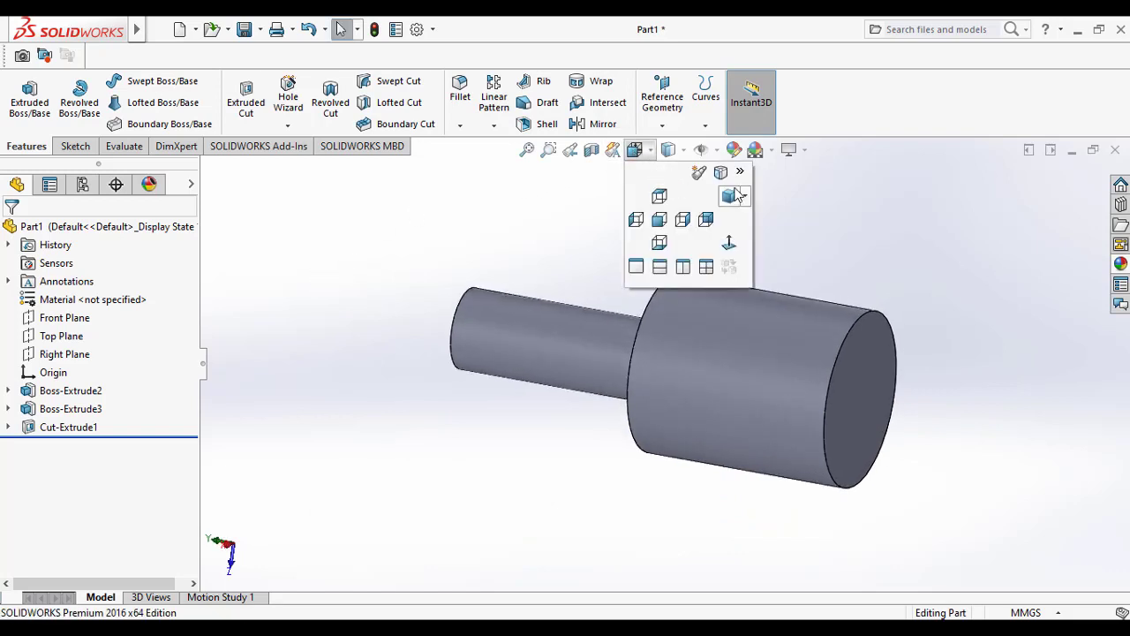
left_click(732, 190)
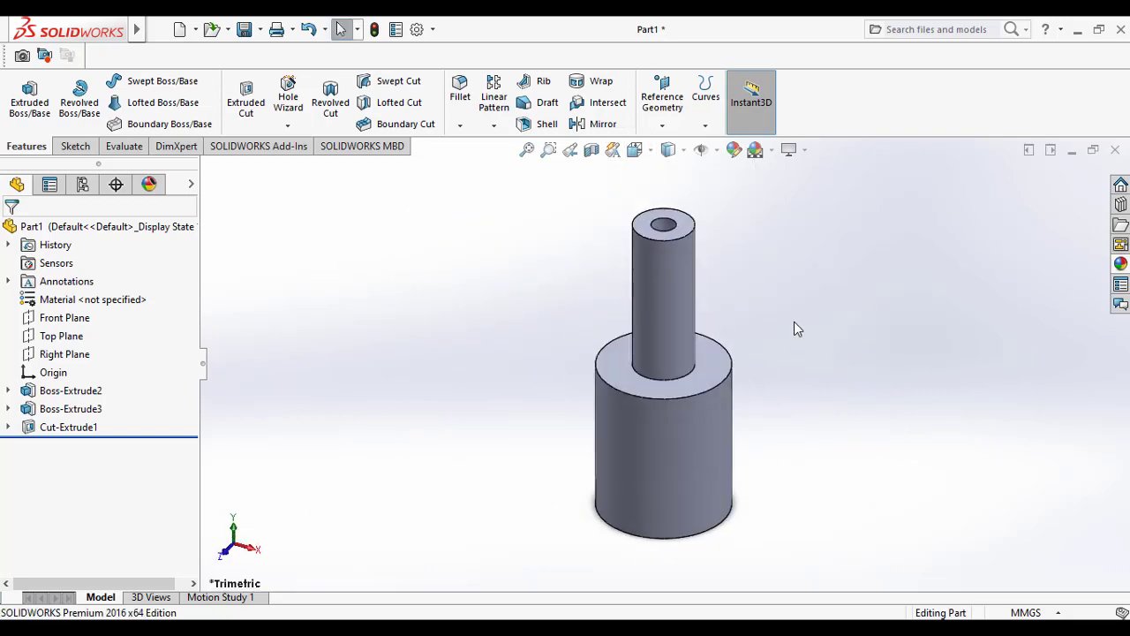
scroll(712, 239, "up", 2)
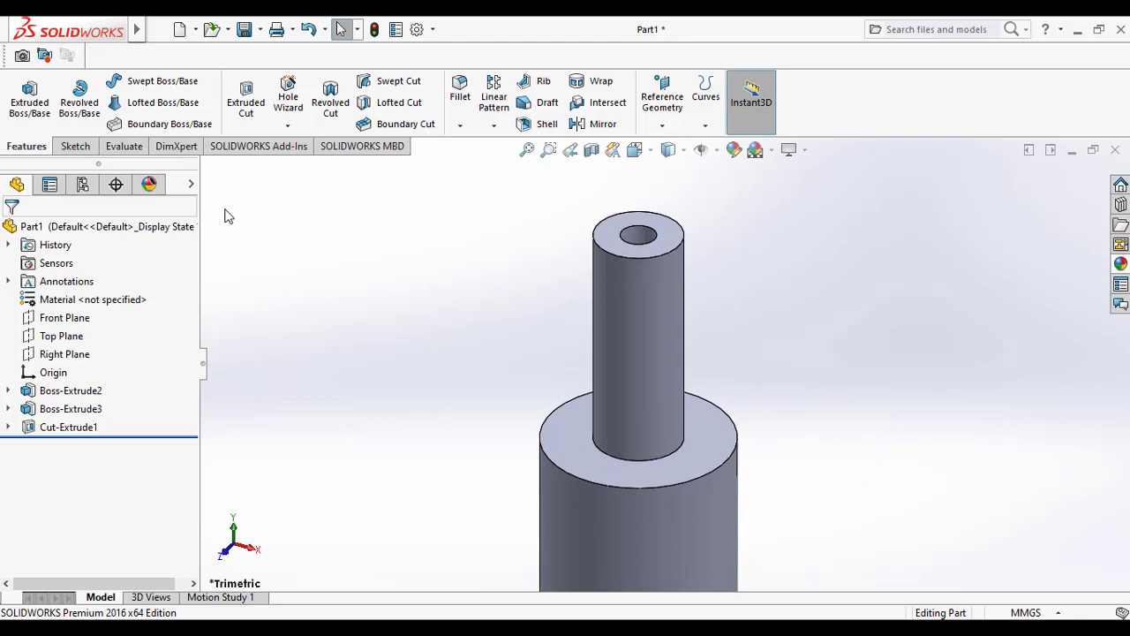
left_click(288, 126)
Step: Open the Thread PropertyManager via Insert > Features > Thread after cancelling a first attempt
left_click(304, 168)
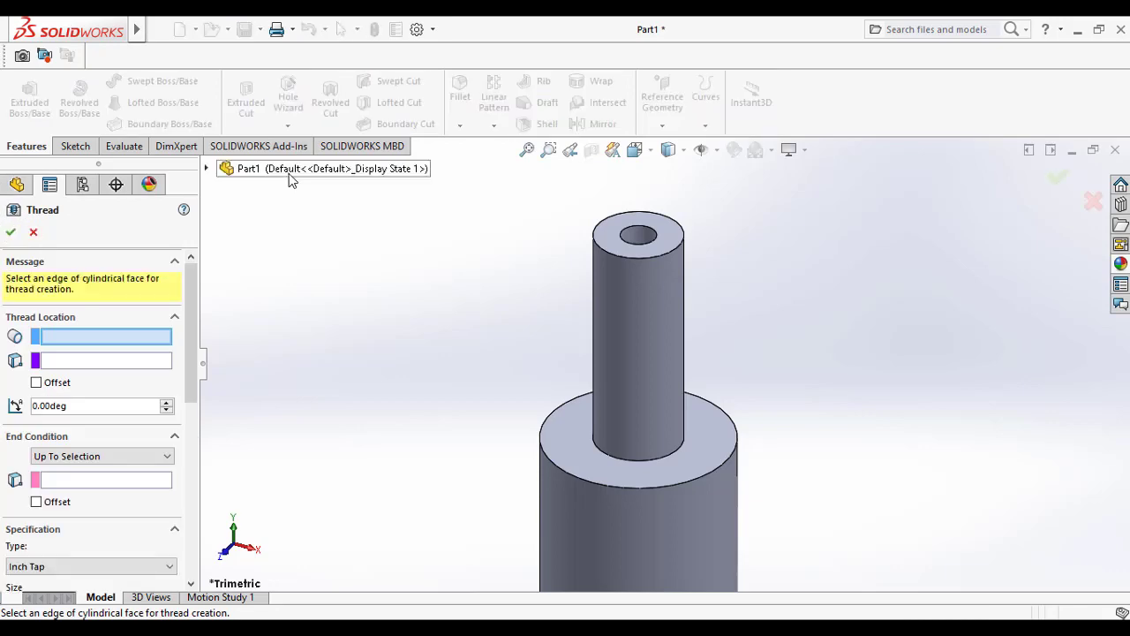
left_click(33, 233)
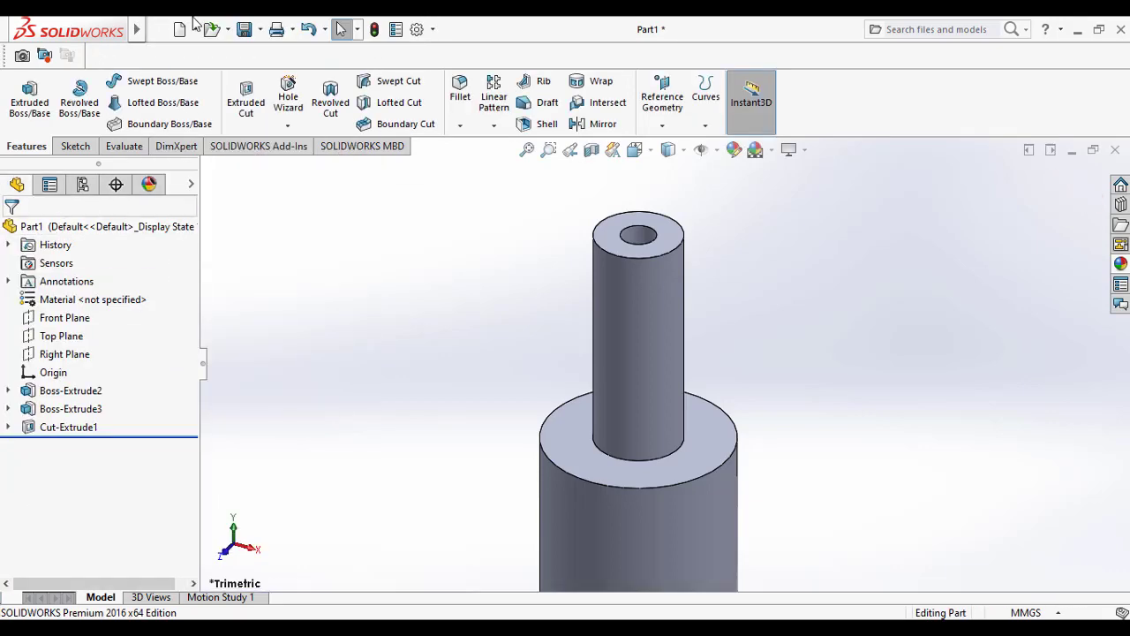
mouse_move(138, 29)
left_click(255, 30)
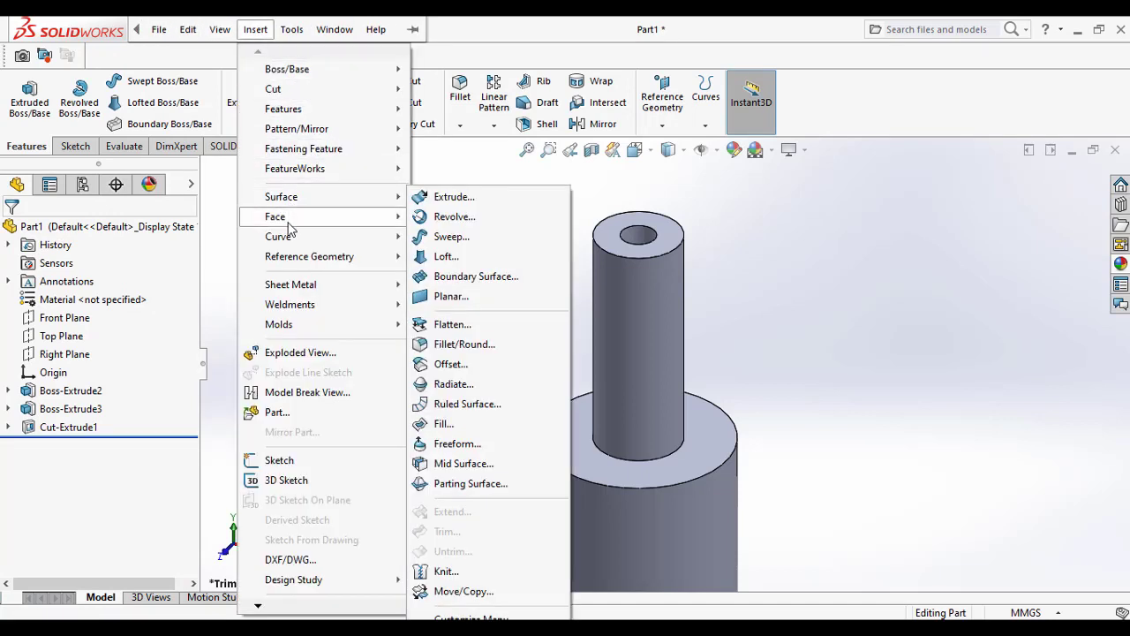
mouse_move(345, 110)
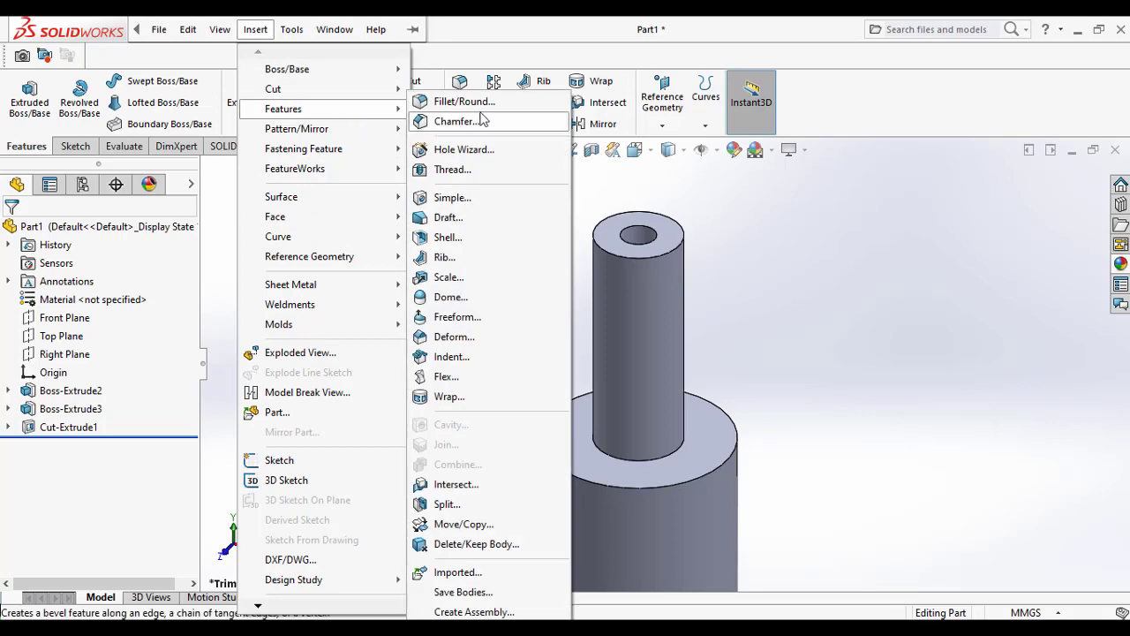
left_click(457, 171)
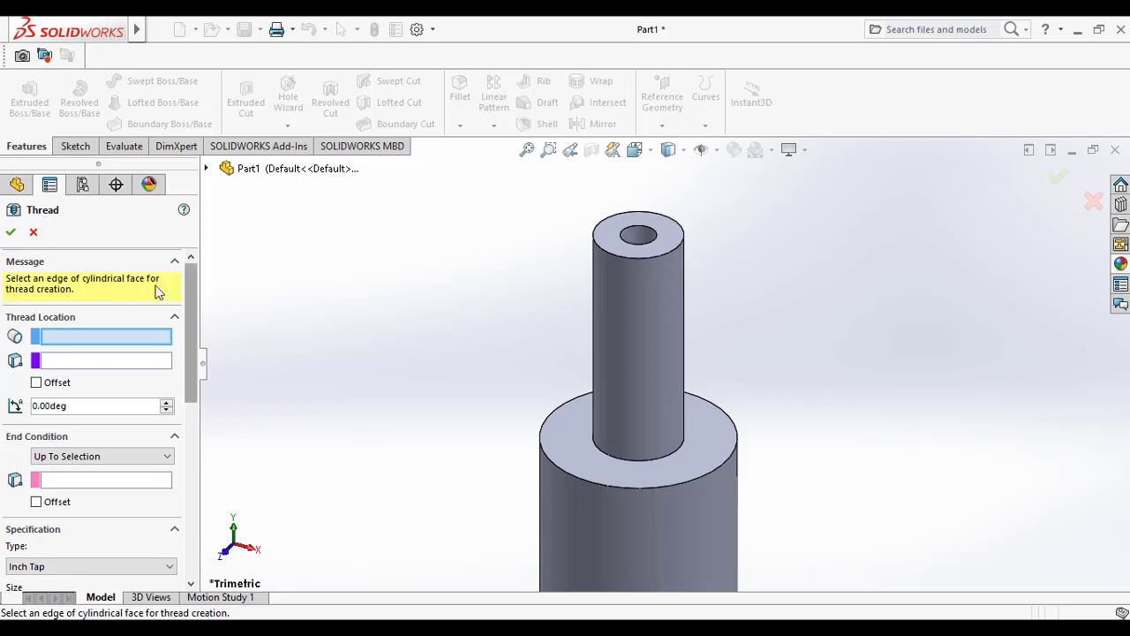
Step: Pick the thin boss's top circular edge as the thread location and inspect the preview
left_click_drag(189, 275, 202, 253)
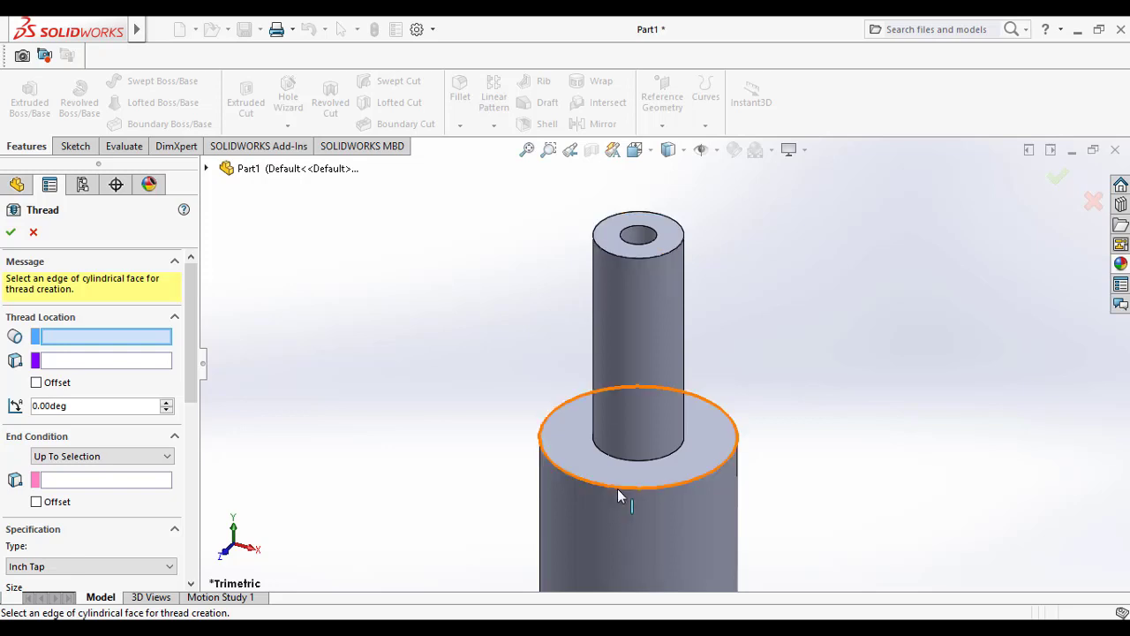
left_click(625, 259)
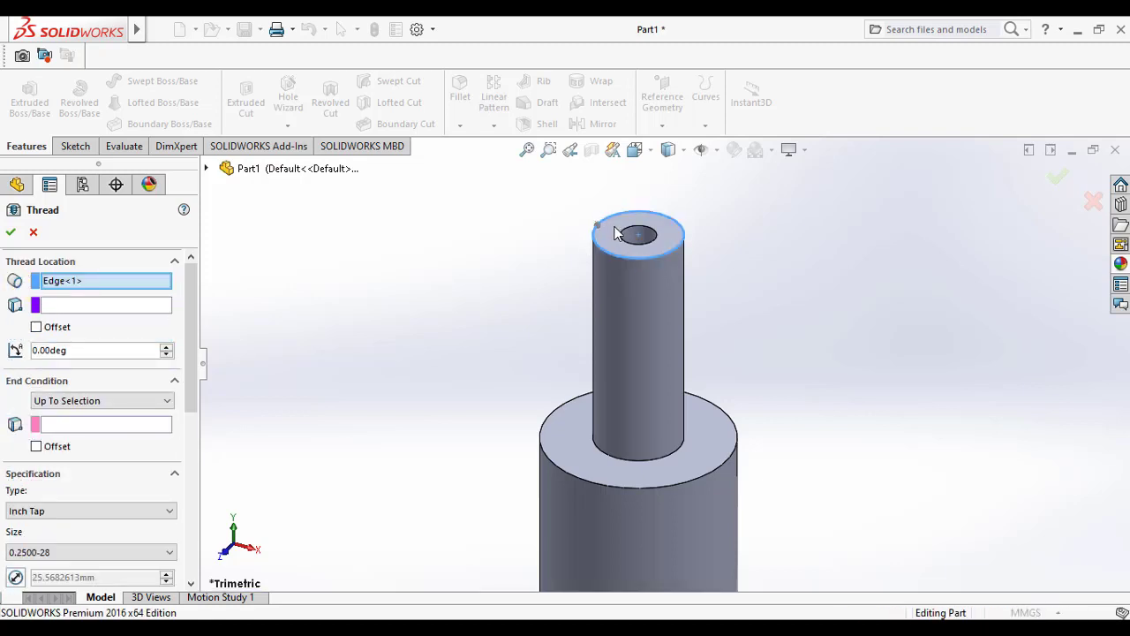
scroll(613, 227, "down", 6)
mouse_move(593, 268)
middle_mouse_down()
mouse_move(605, 260)
mouse_move(591, 258)
middle_mouse_up()
scroll(591, 257, "down", 6)
scroll(600, 355, "down", 1)
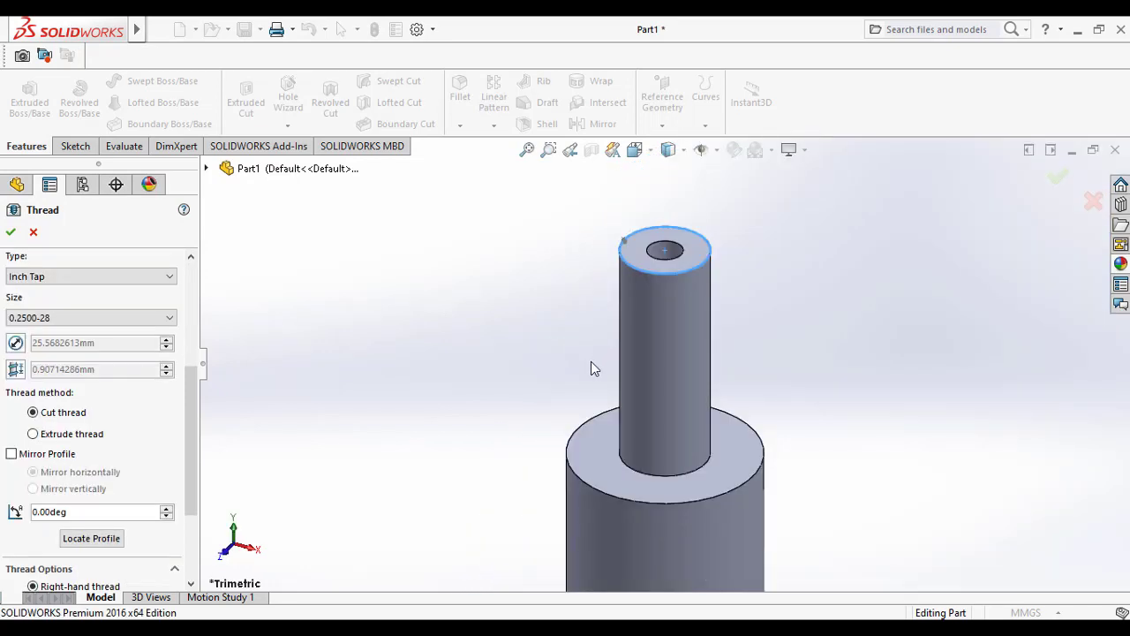
scroll(620, 247, "down", 6)
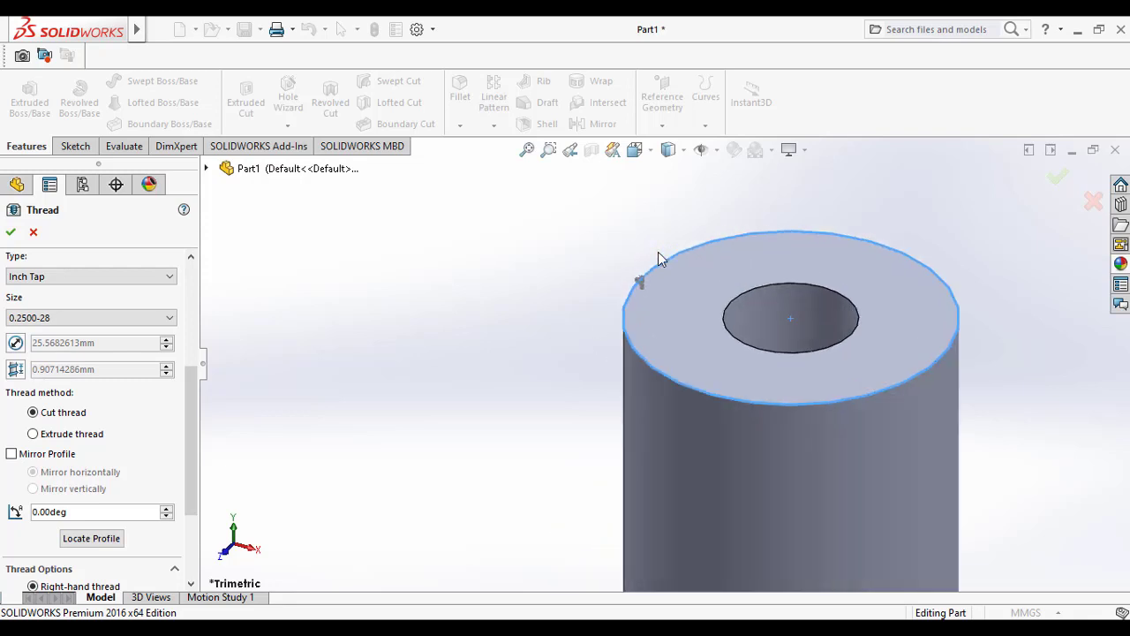
middle_click_drag(676, 338, 652, 329)
scroll(179, 400, "up", 5)
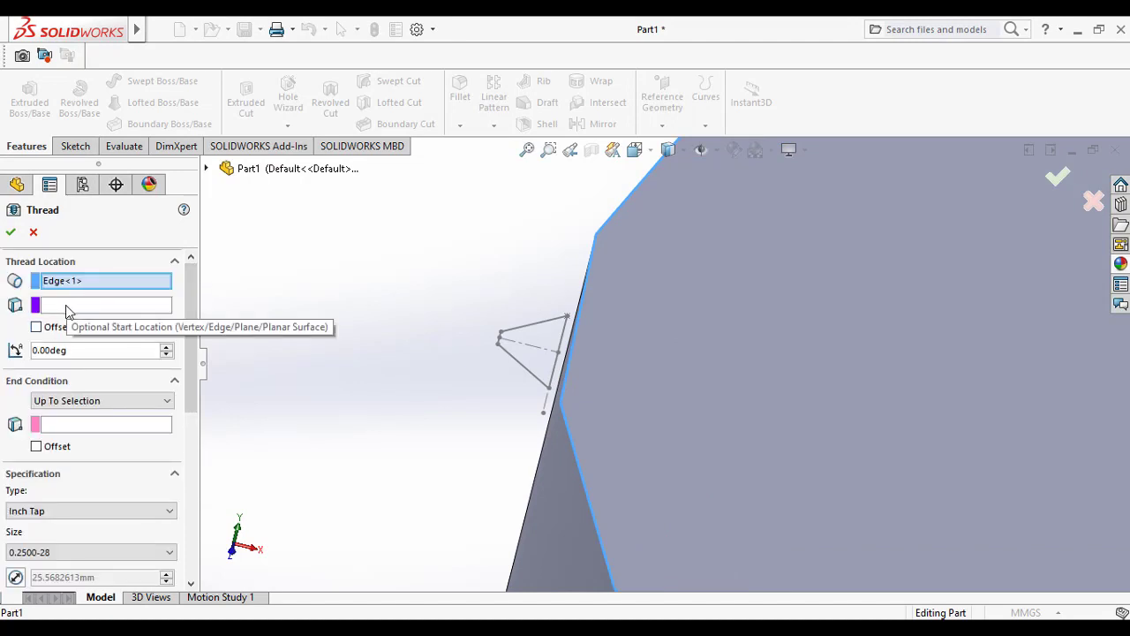
left_click(102, 406)
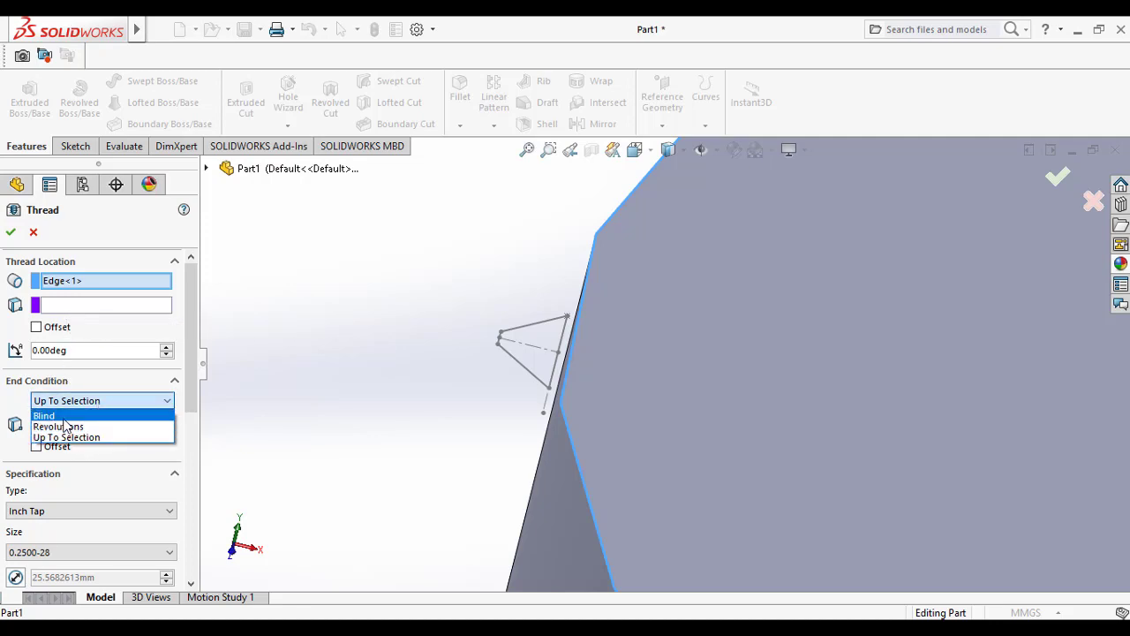
Step: Try Blind, then Revolutions with 135, as the thread end condition
left_click(44, 415)
scroll(452, 427, "up", 6)
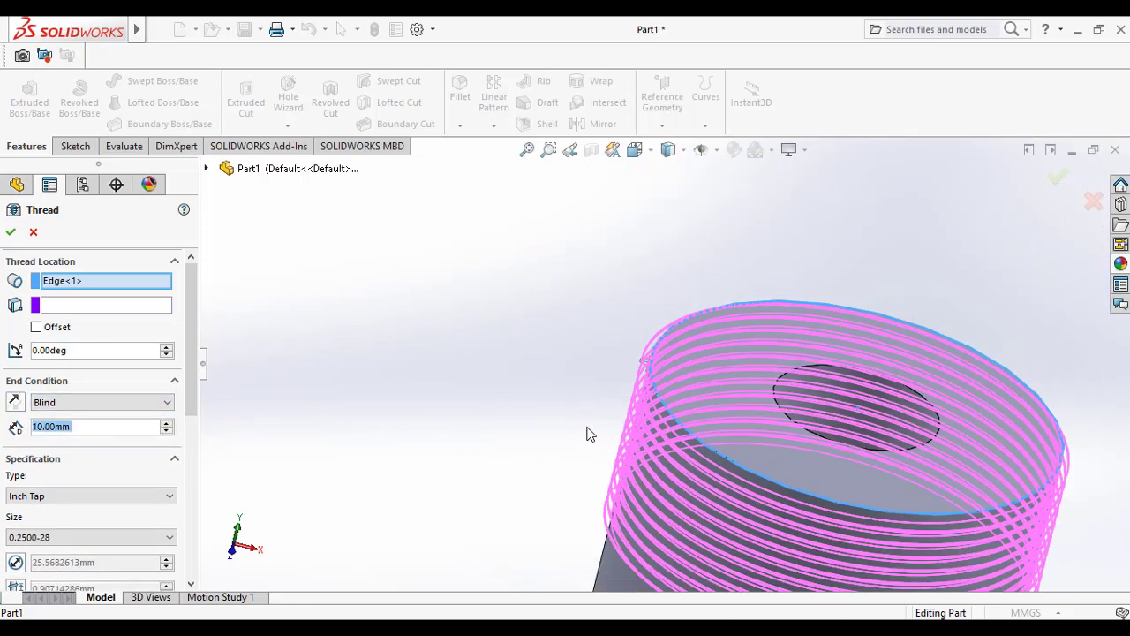
middle_click_drag(764, 413, 781, 429)
left_click(101, 404)
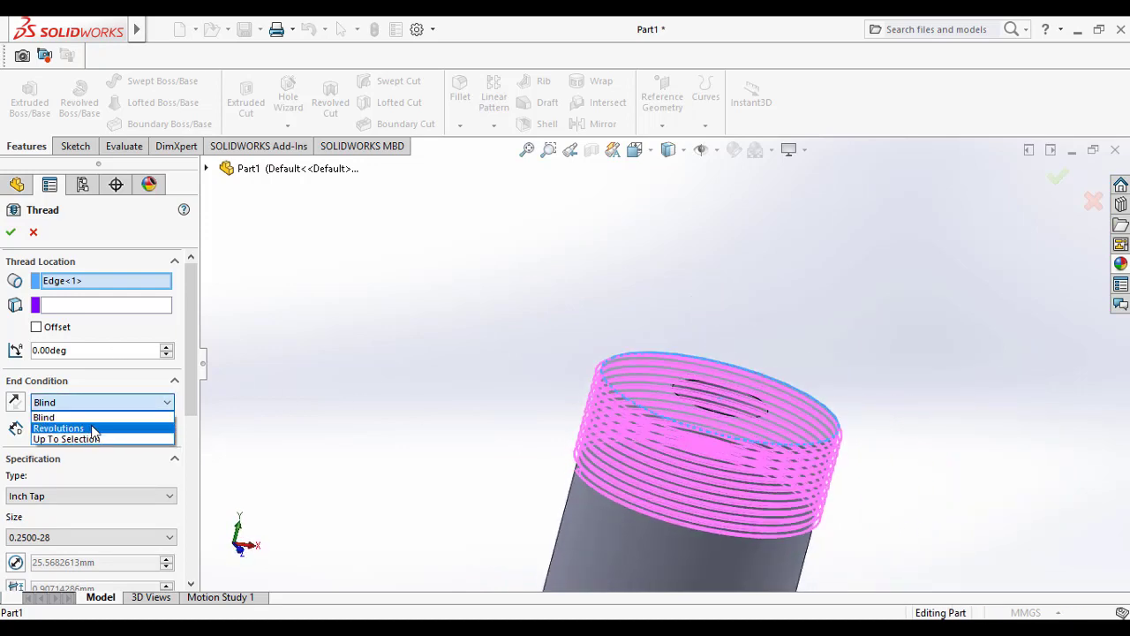
left_click(84, 428)
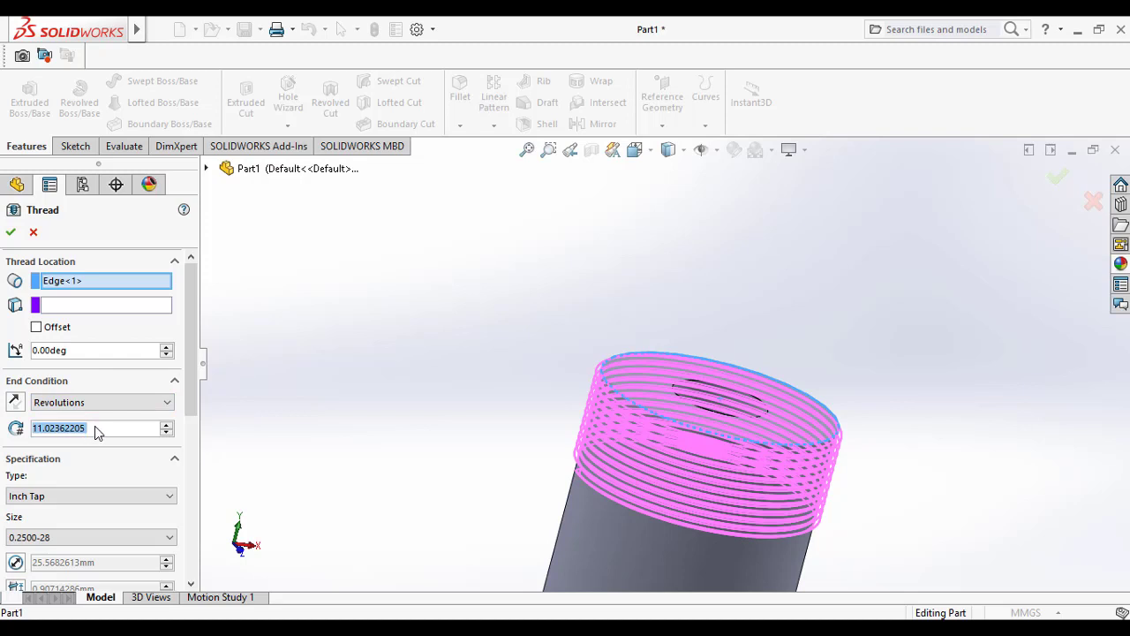
type("13")
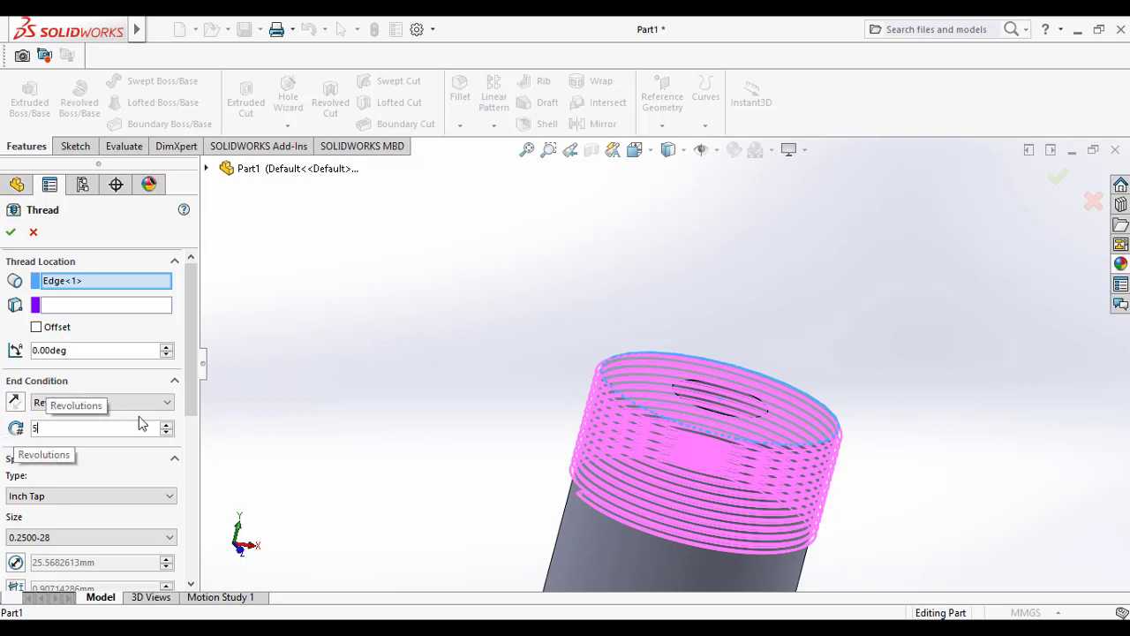
type("5")
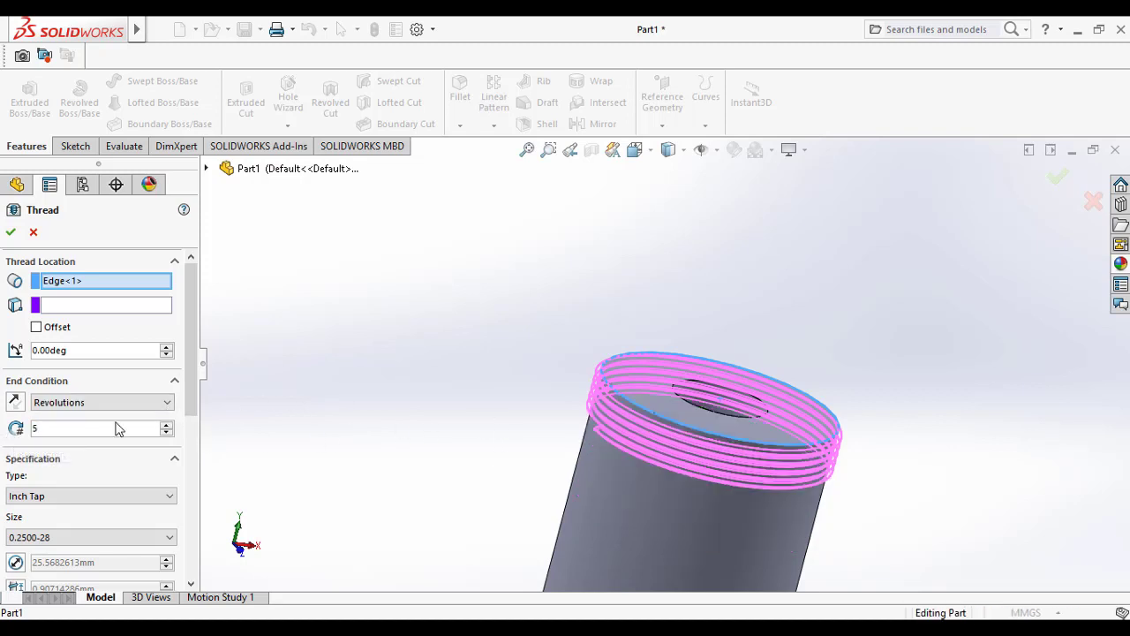
Step: Try ending the thread Up To Selection at the shoulder's top face
left_click(106, 402)
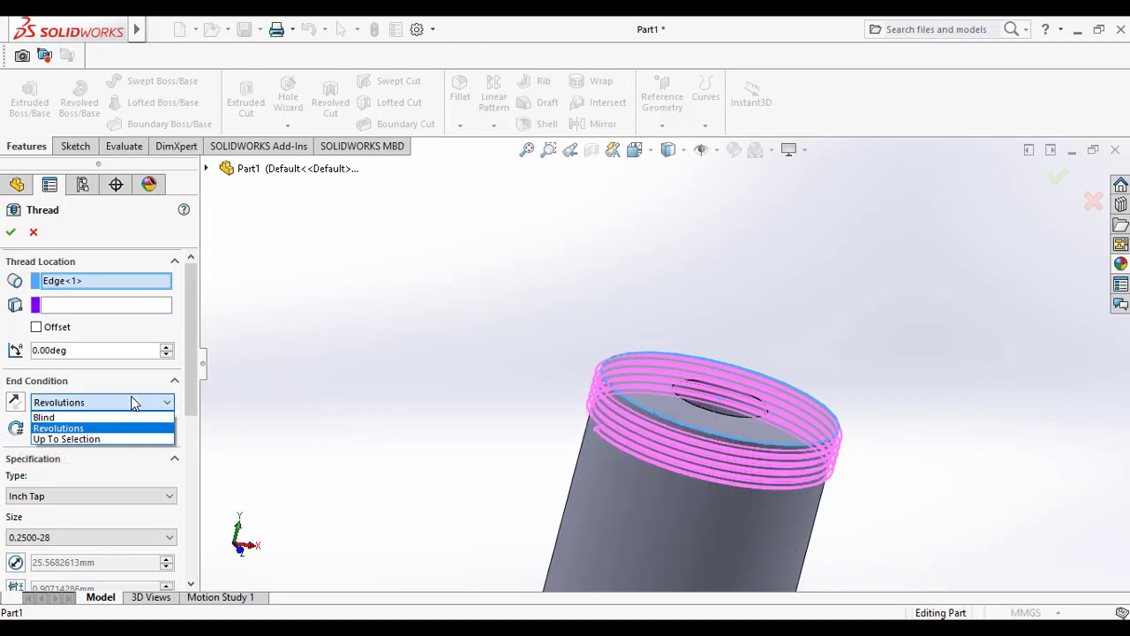
left_click(83, 442)
middle_click_drag(480, 444, 607, 497)
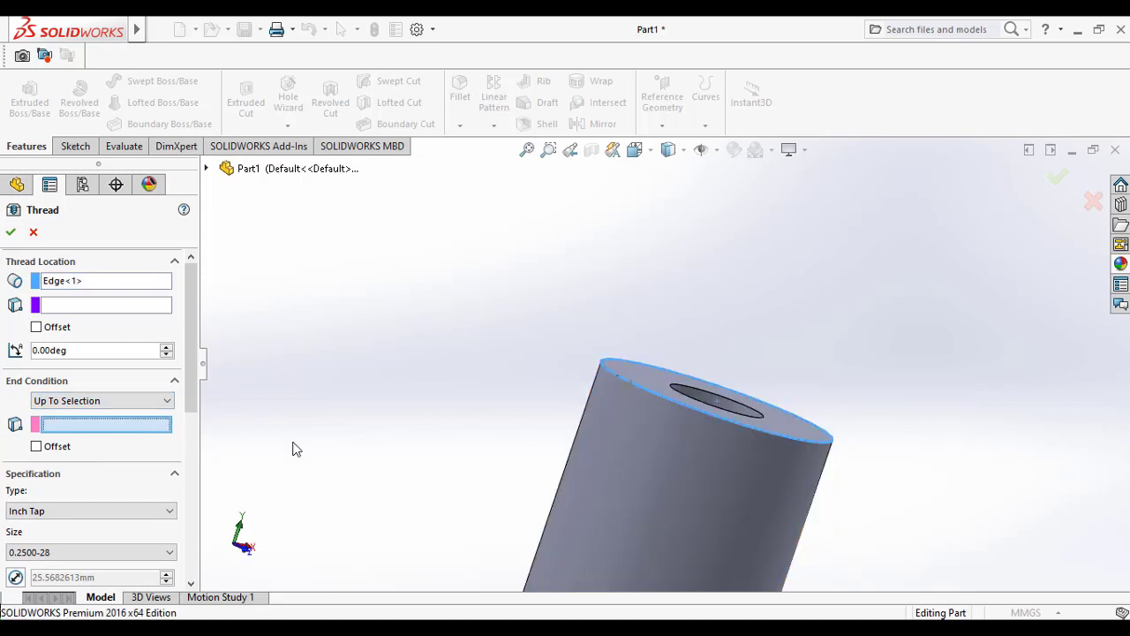
scroll(439, 469, "up", 2)
scroll(636, 524, "up", 3)
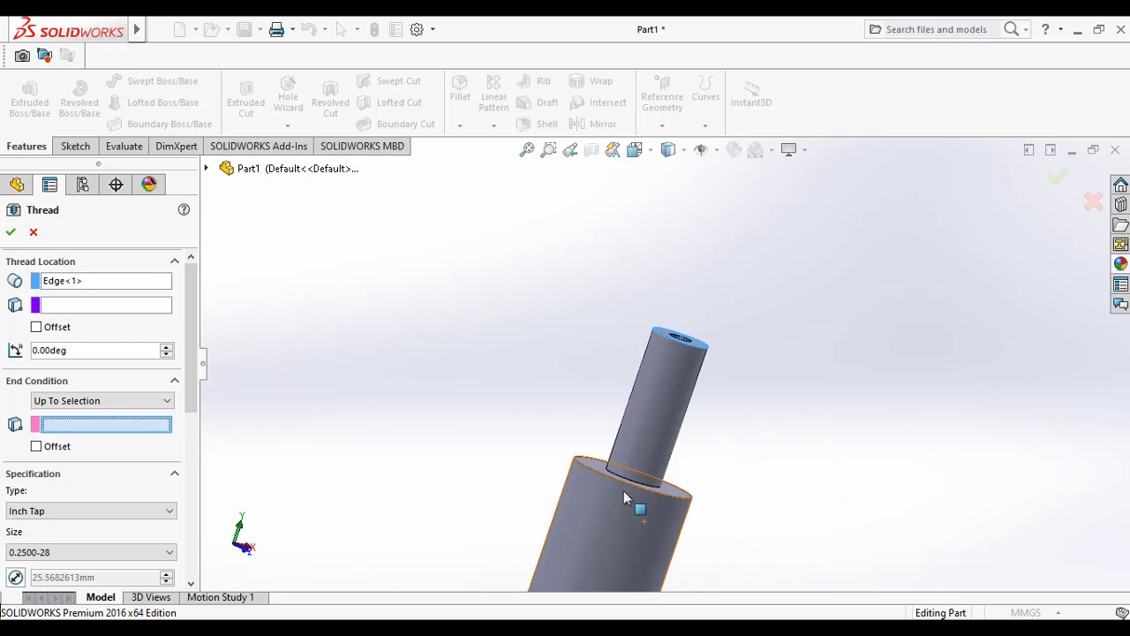
scroll(623, 490, "down", 2)
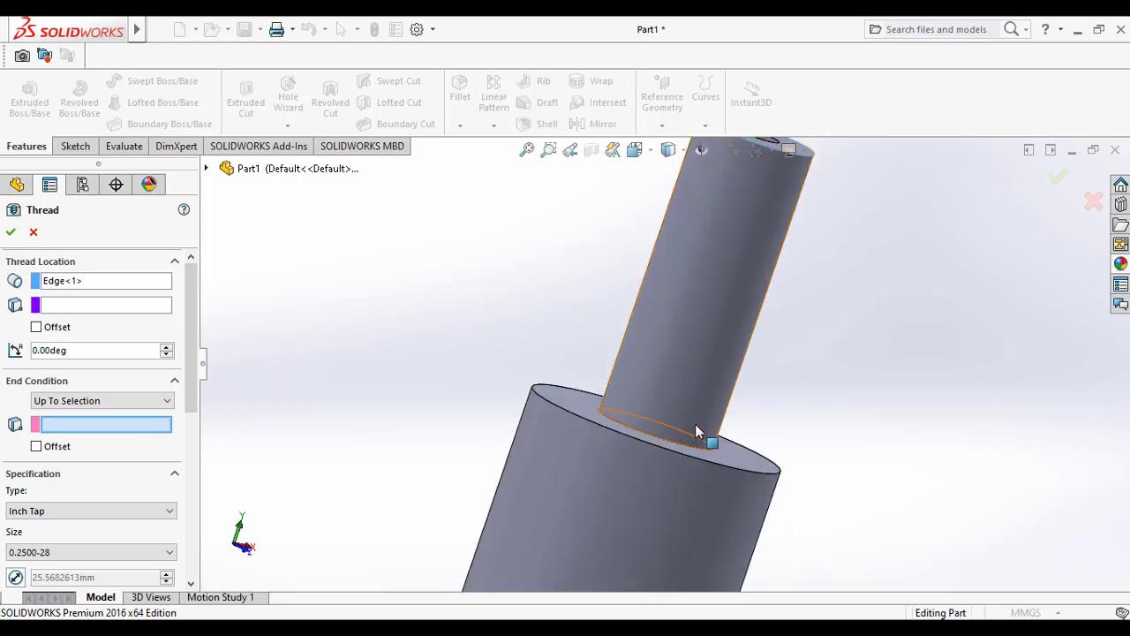
middle_click_drag(698, 444, 640, 389)
left_click(621, 395)
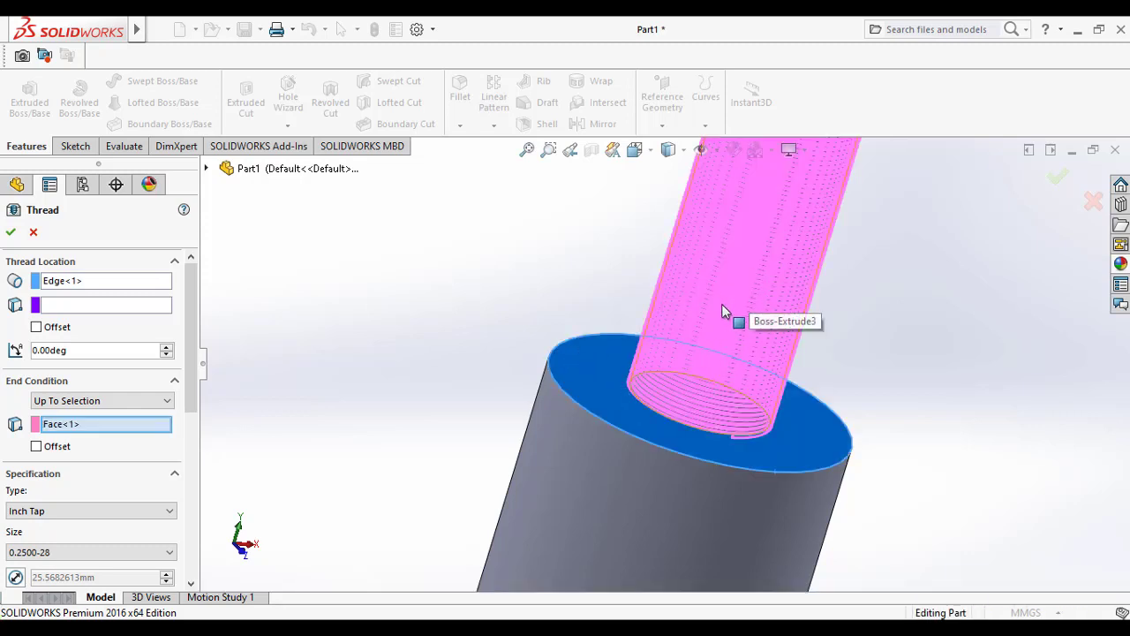
scroll(721, 303, "up", 2)
Step: Switch the end condition back to Revolutions and enter 10
left_click(107, 400)
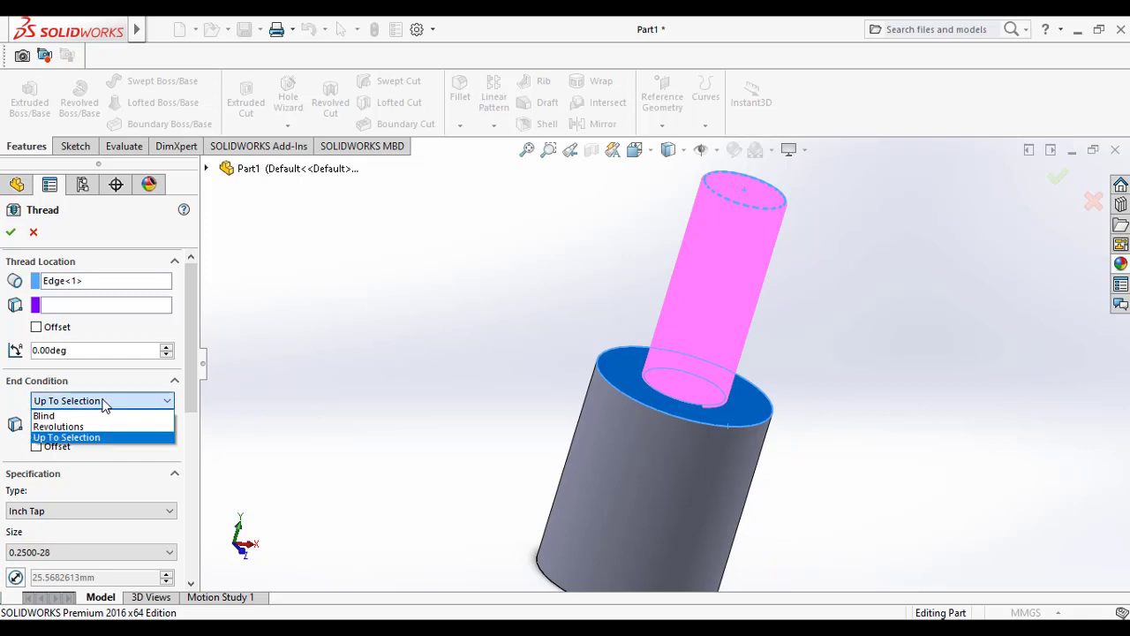
left_click(84, 426)
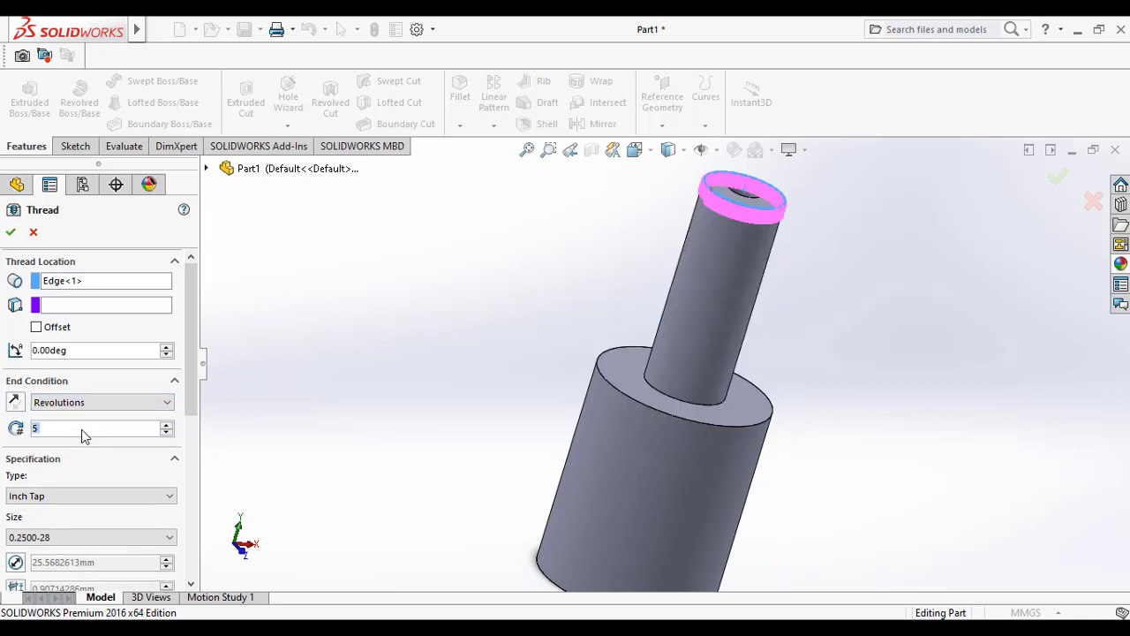
key("BackSpace")
key("ctrl+z")
type("10")
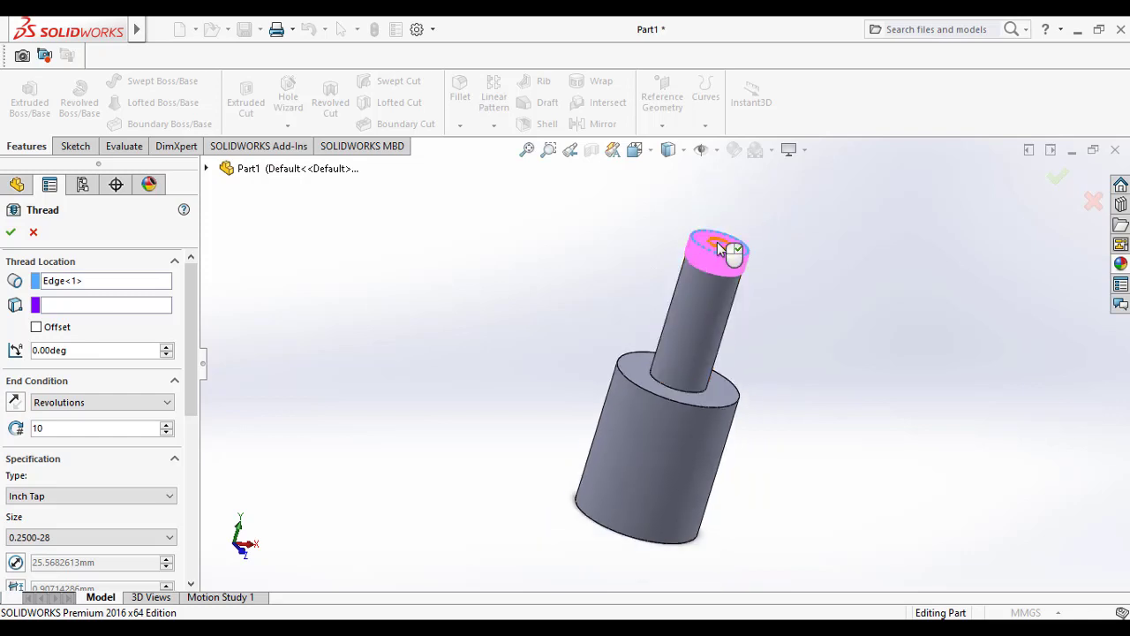
scroll(724, 246, "down", 5)
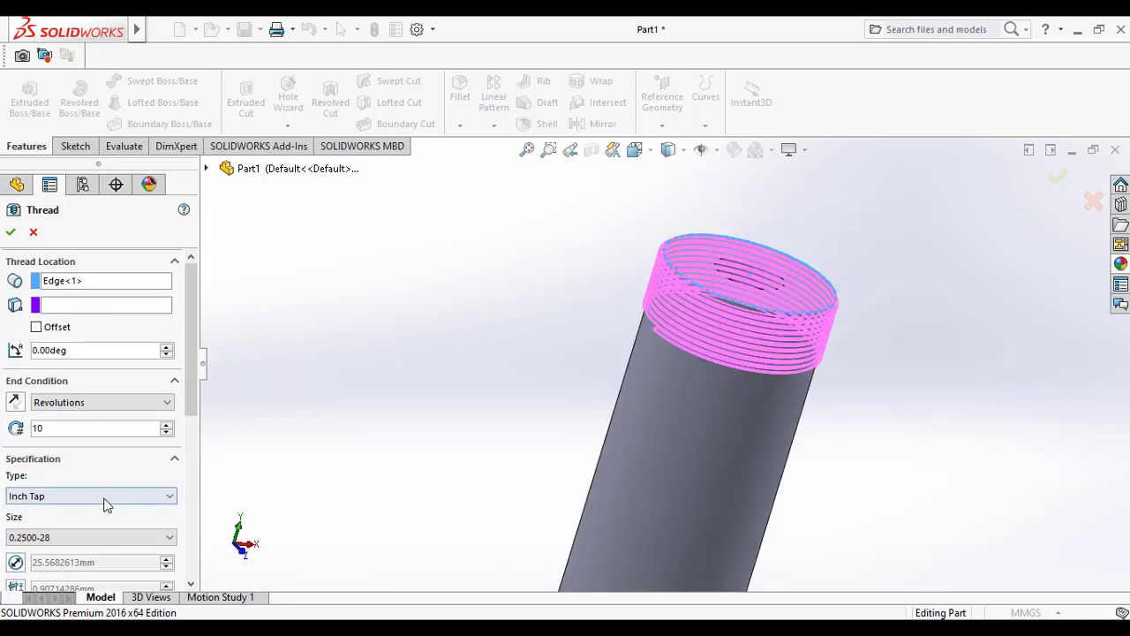
Step: Keep the Inch Tap thread type and choose size 0.6250-18
left_click_drag(187, 415, 192, 472)
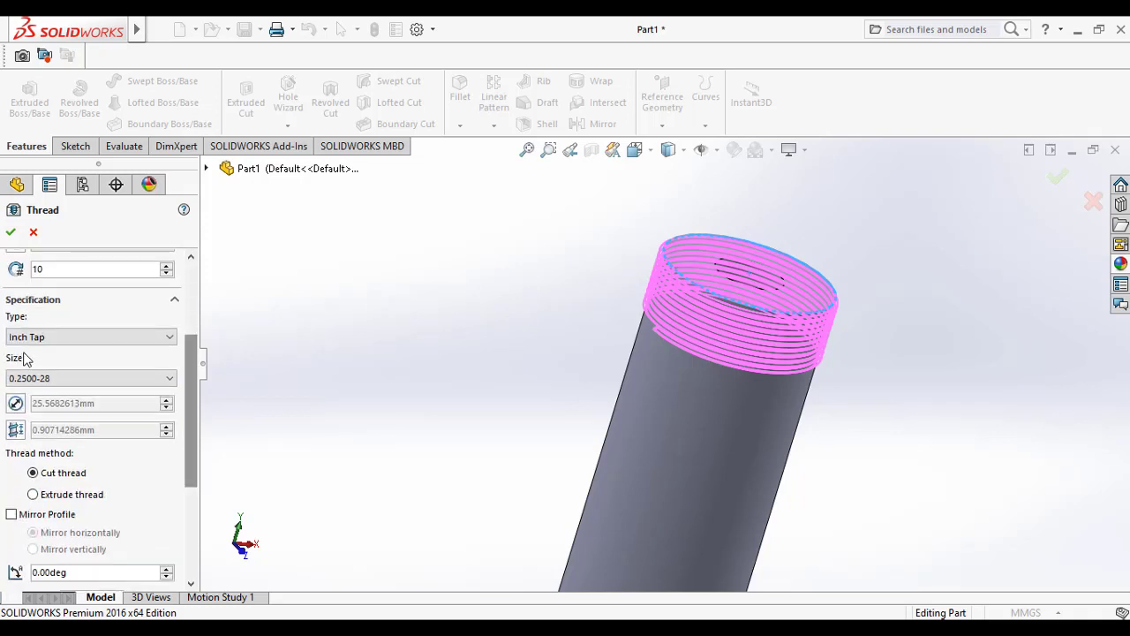
left_click(58, 339)
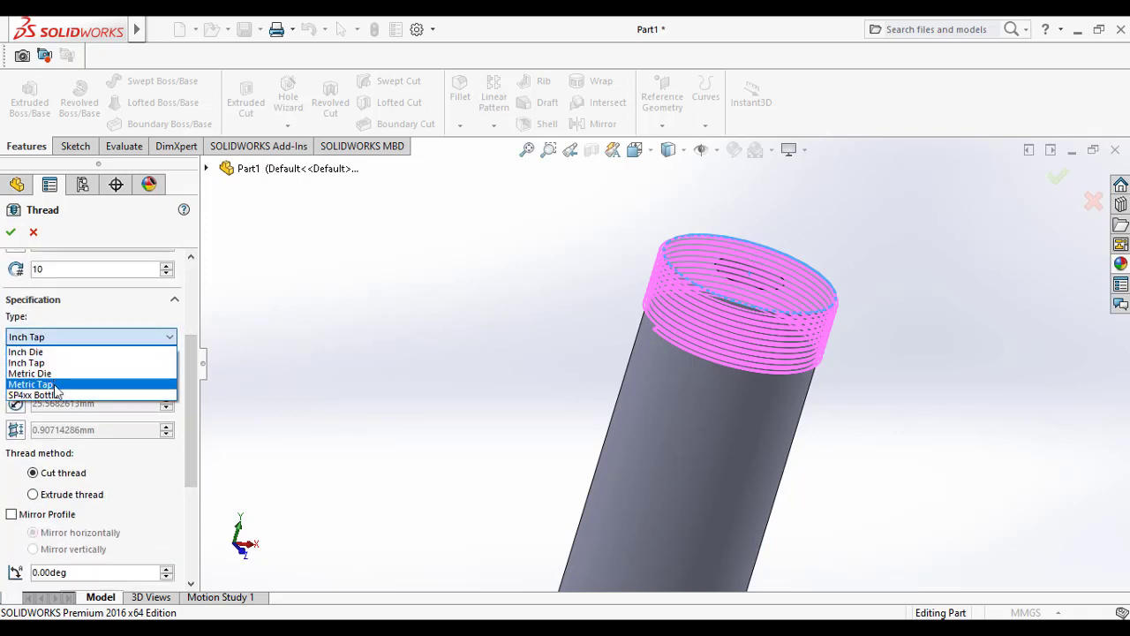
left_click(62, 362)
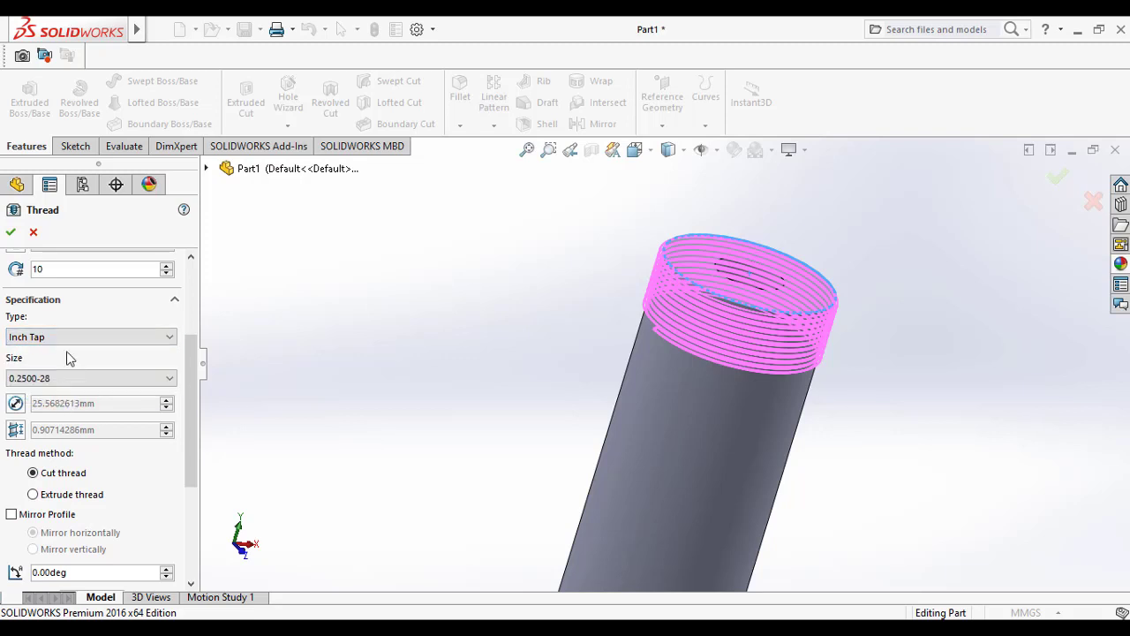
left_click(76, 379)
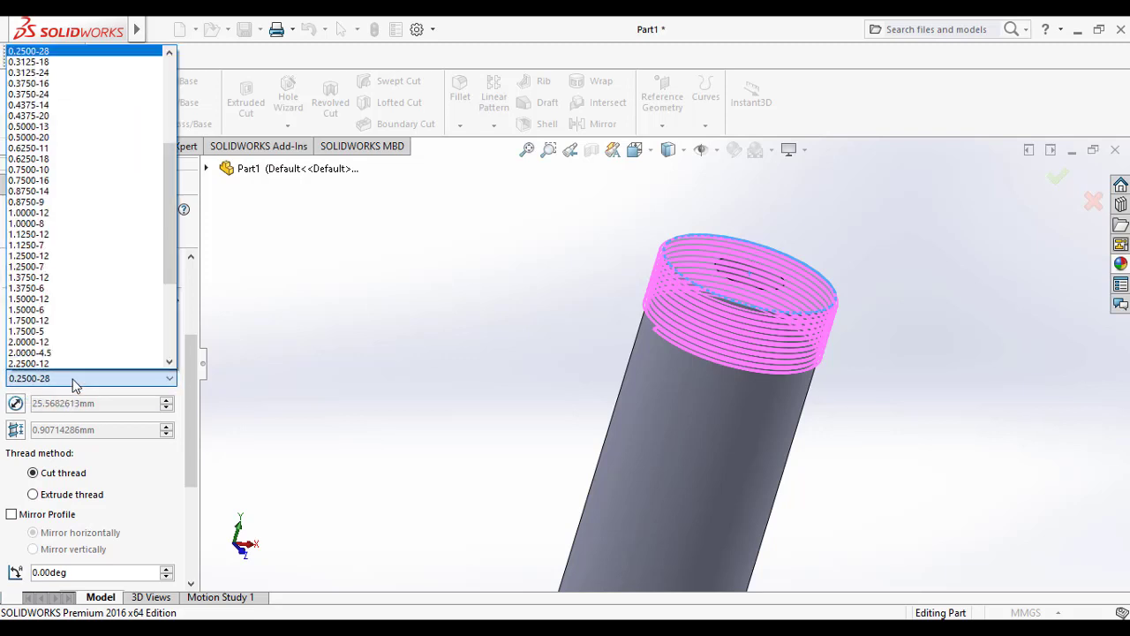
left_click(36, 159)
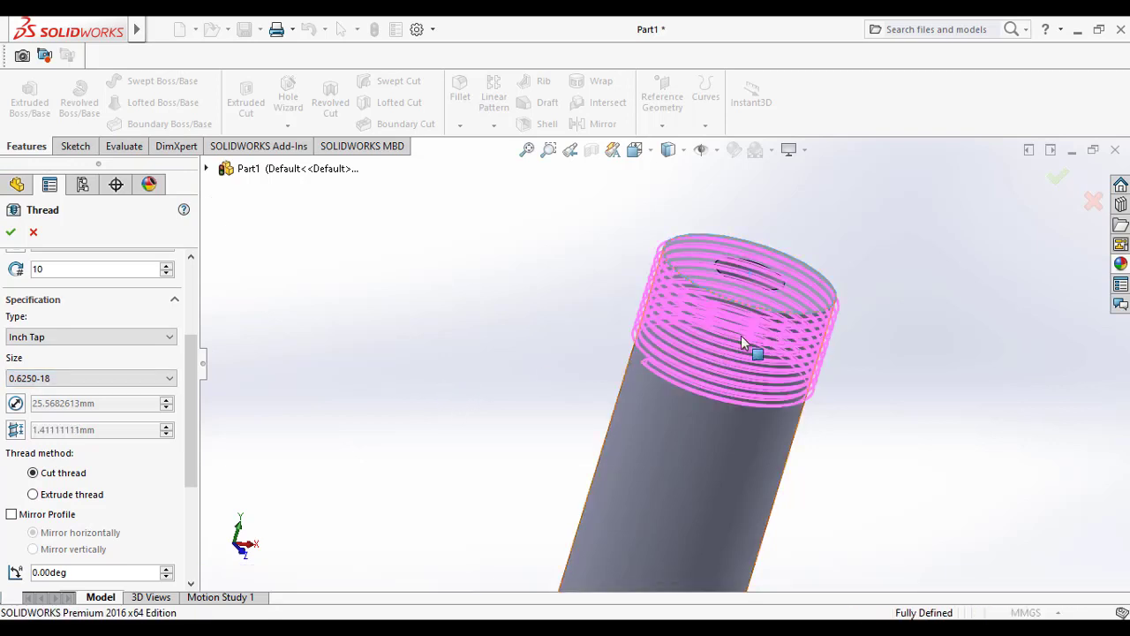
left_click_drag(191, 369, 192, 388)
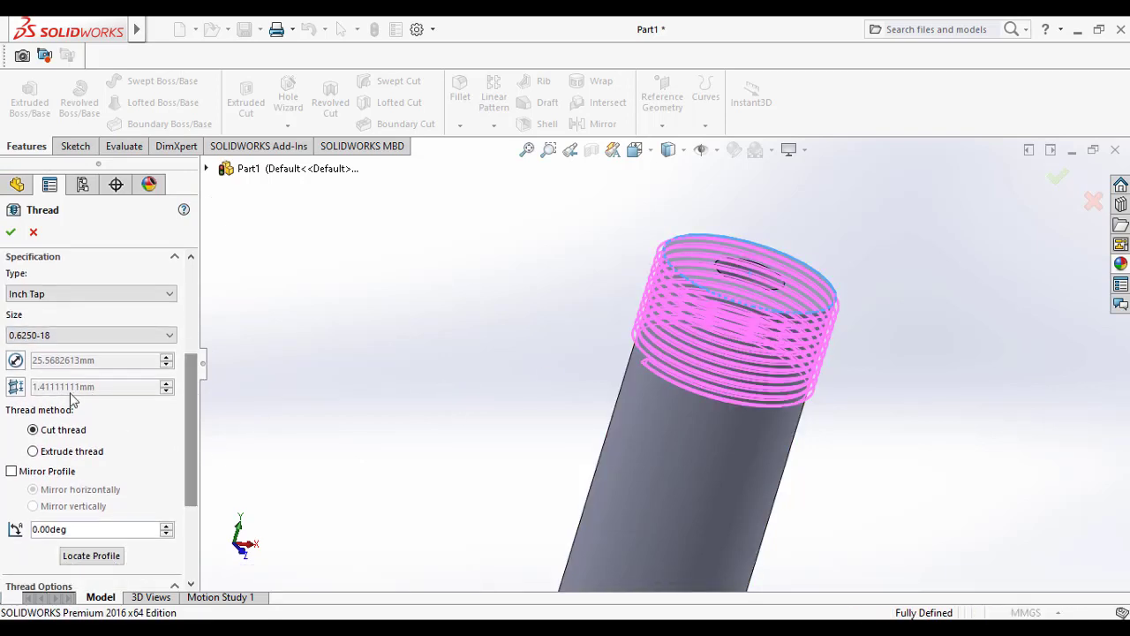
Step: Try Extrude thread, then set the thread method back to Cut thread
left_click(36, 452)
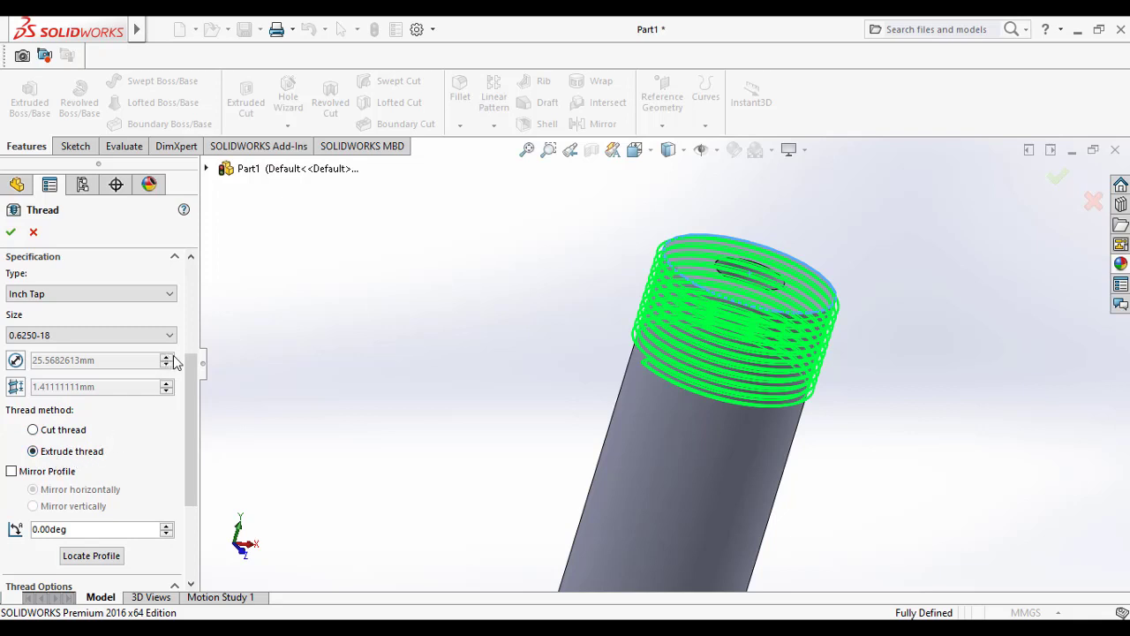
scroll(192, 364, "down", 1)
left_click(145, 267)
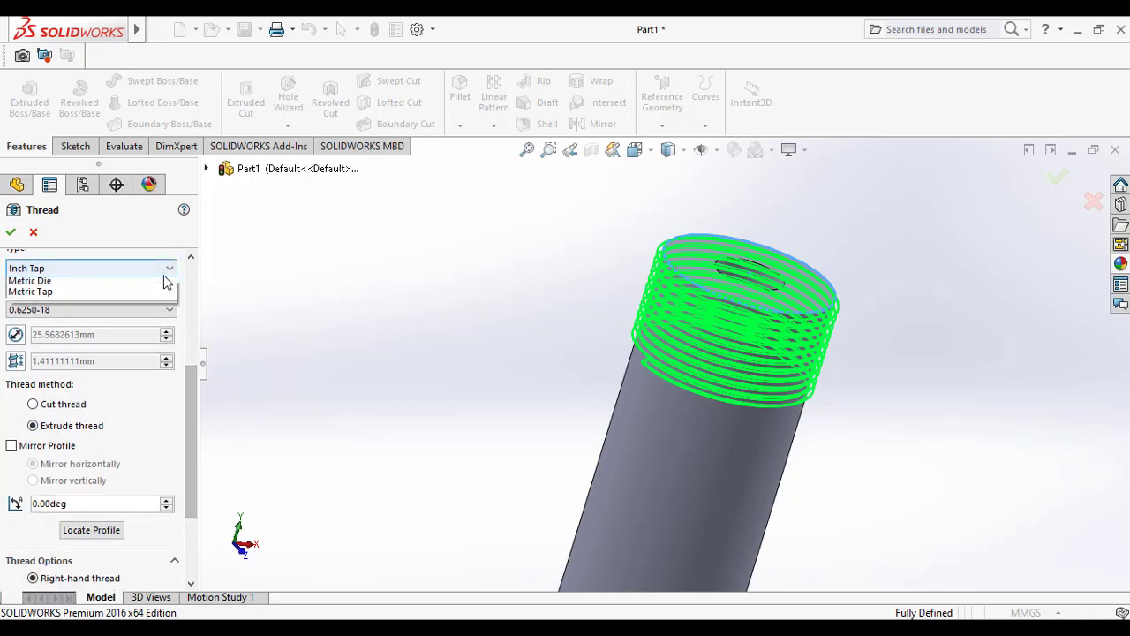
left_click(53, 284)
left_click(146, 309)
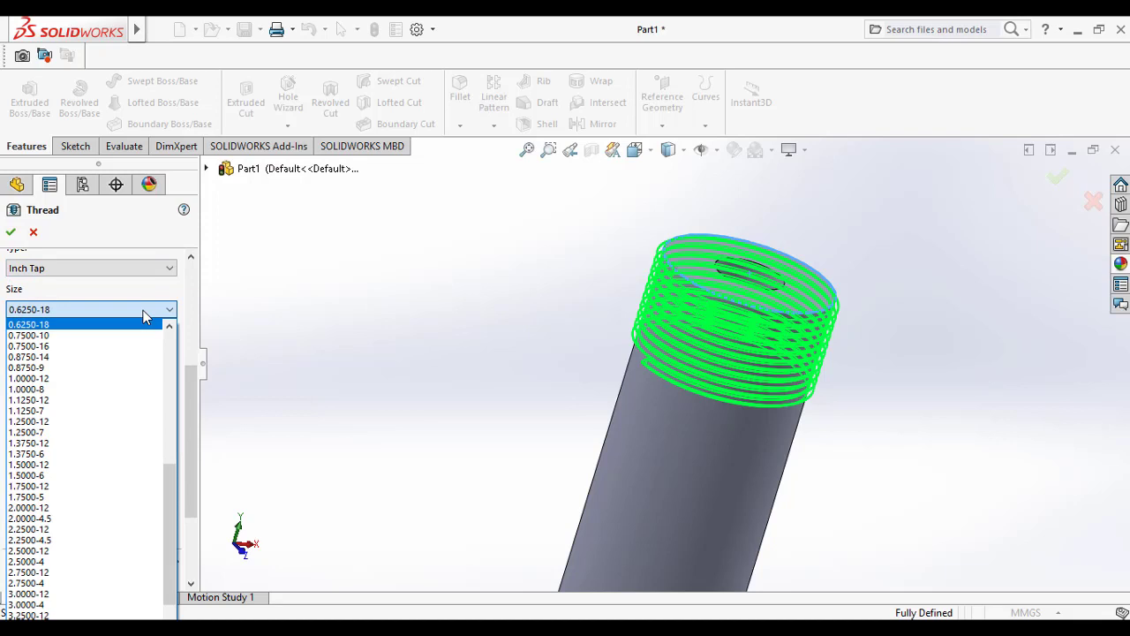
left_click_drag(171, 480, 196, 395)
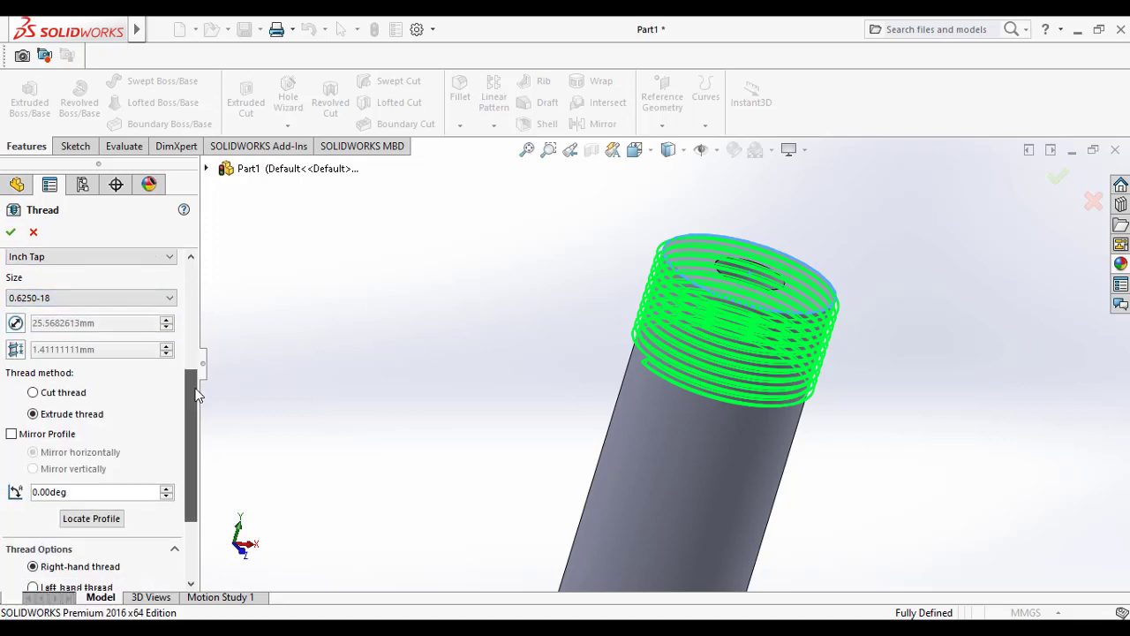
left_click(58, 400)
middle_click_drag(629, 340, 661, 374)
Step: Choose Extrude thread and keep it right-handed after briefly trying left-hand
scroll(671, 227, "down", 5)
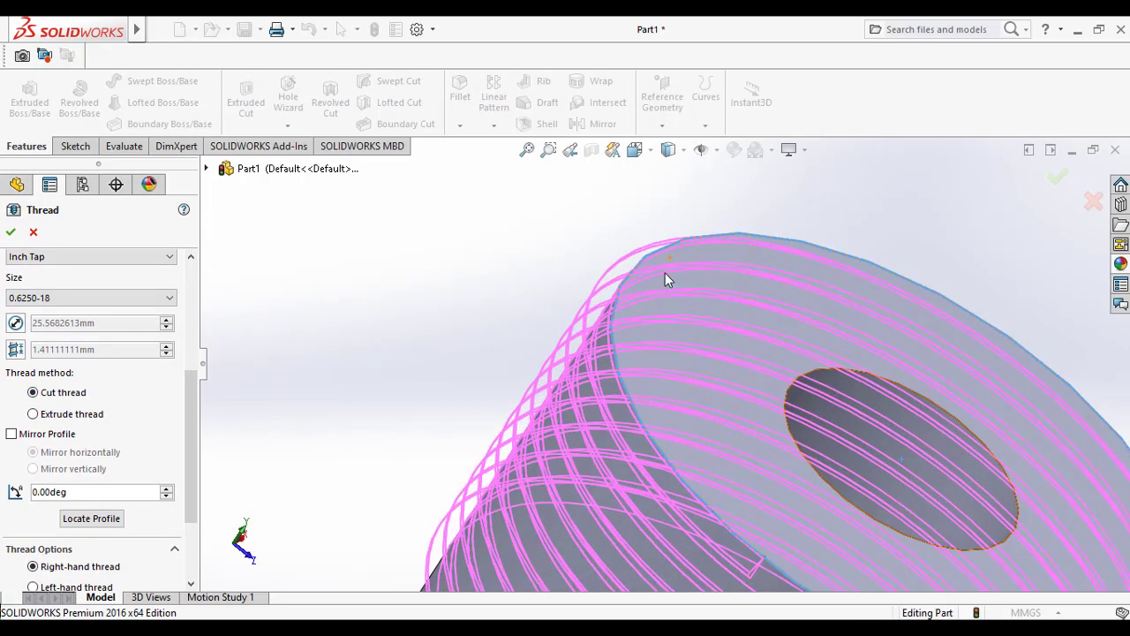
middle_click_drag(658, 300, 601, 320)
scroll(627, 442, "up", 3)
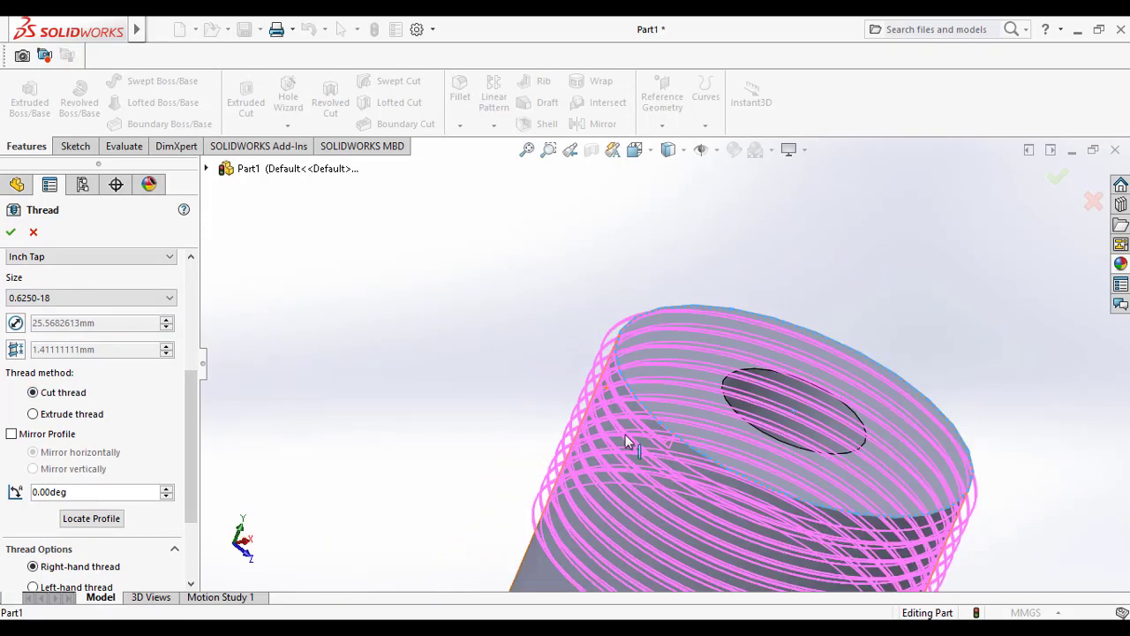
middle_click_drag(627, 441, 640, 468)
scroll(658, 398, "down", 3)
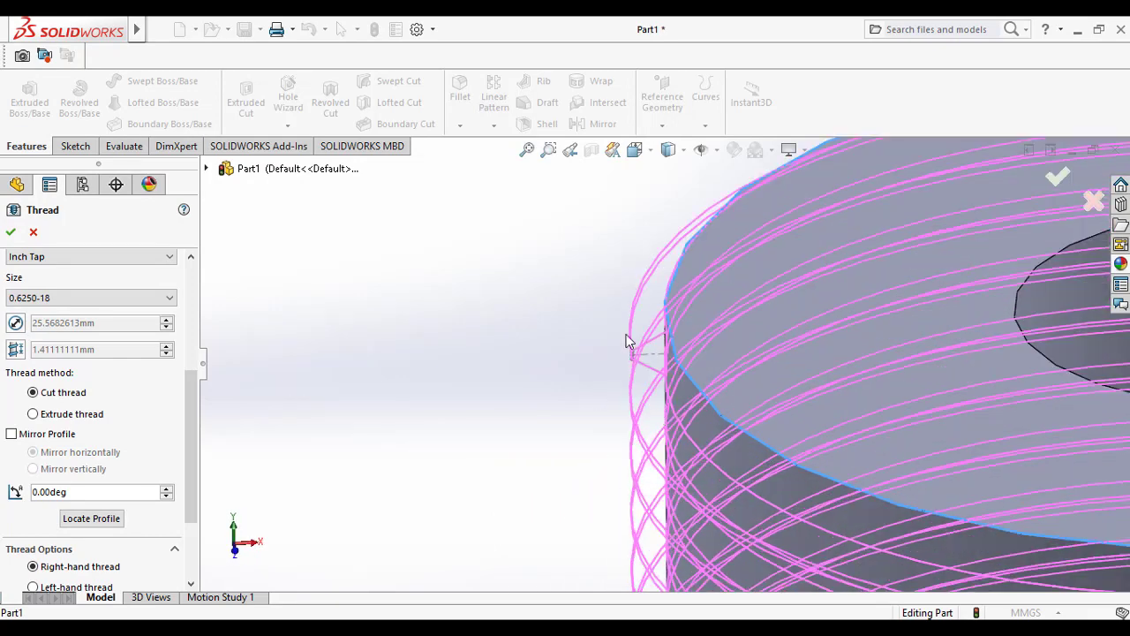
left_click(34, 414)
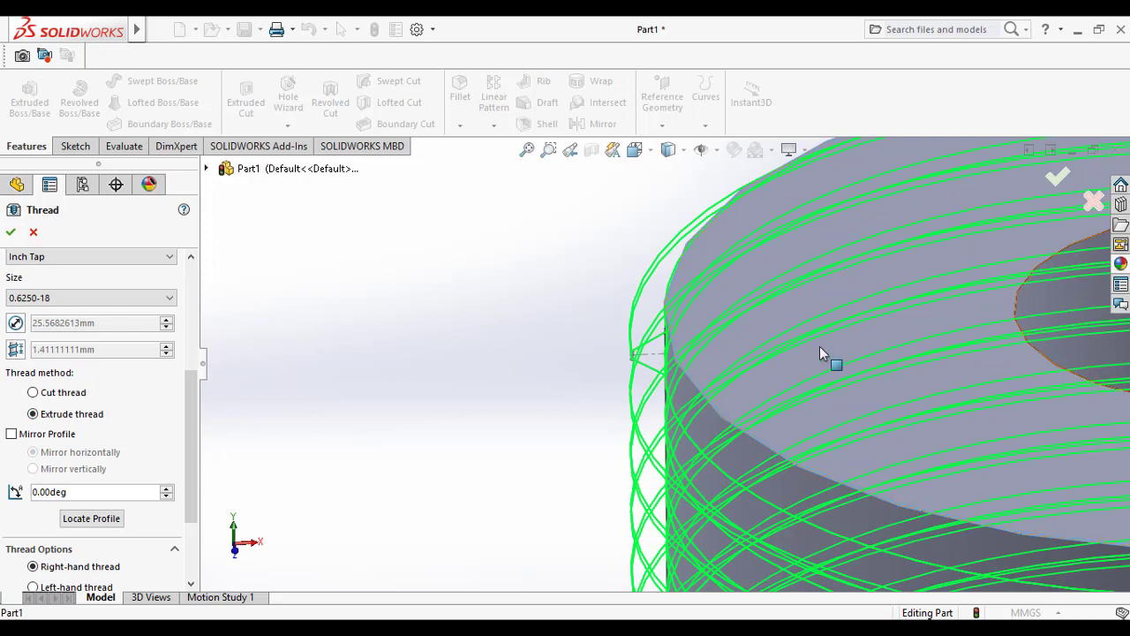
left_click_drag(191, 415, 189, 472)
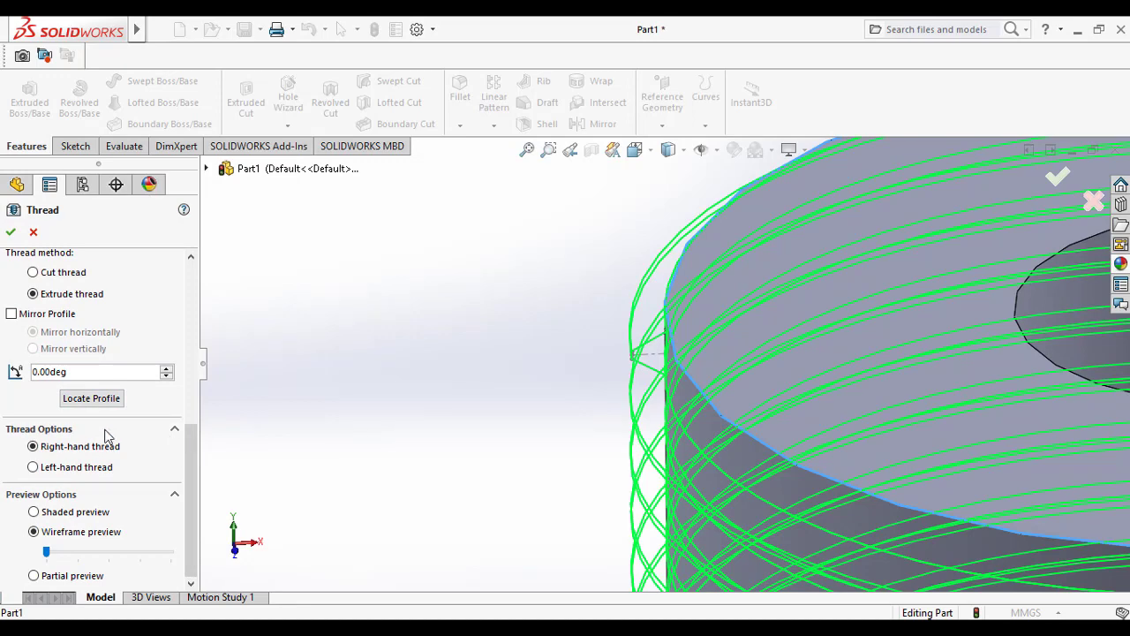
left_click(61, 467)
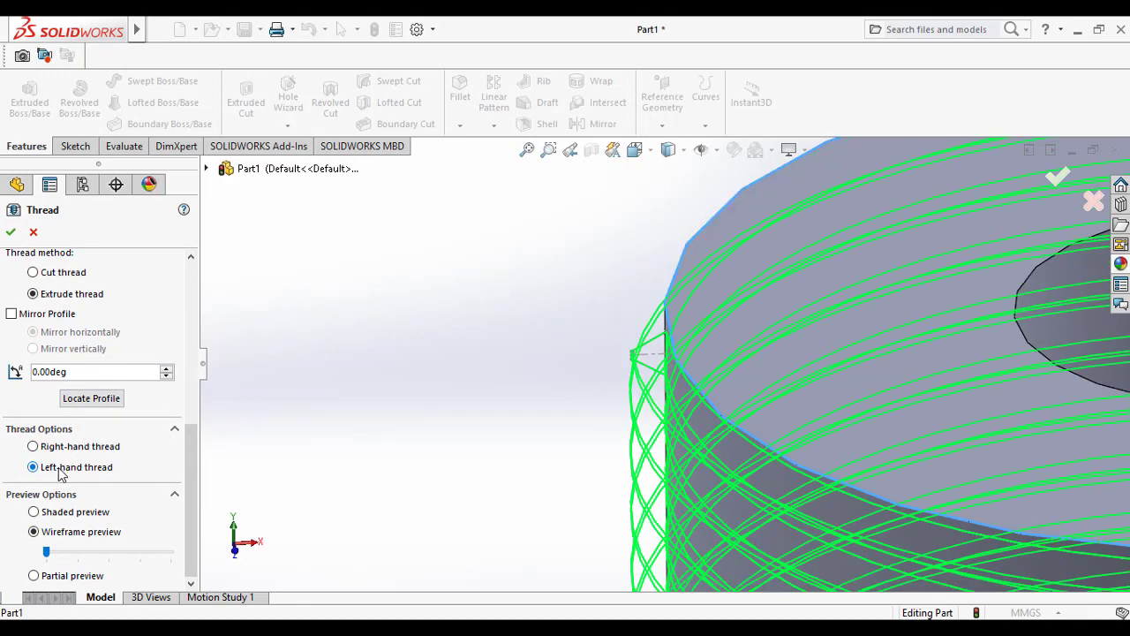
left_click(55, 447)
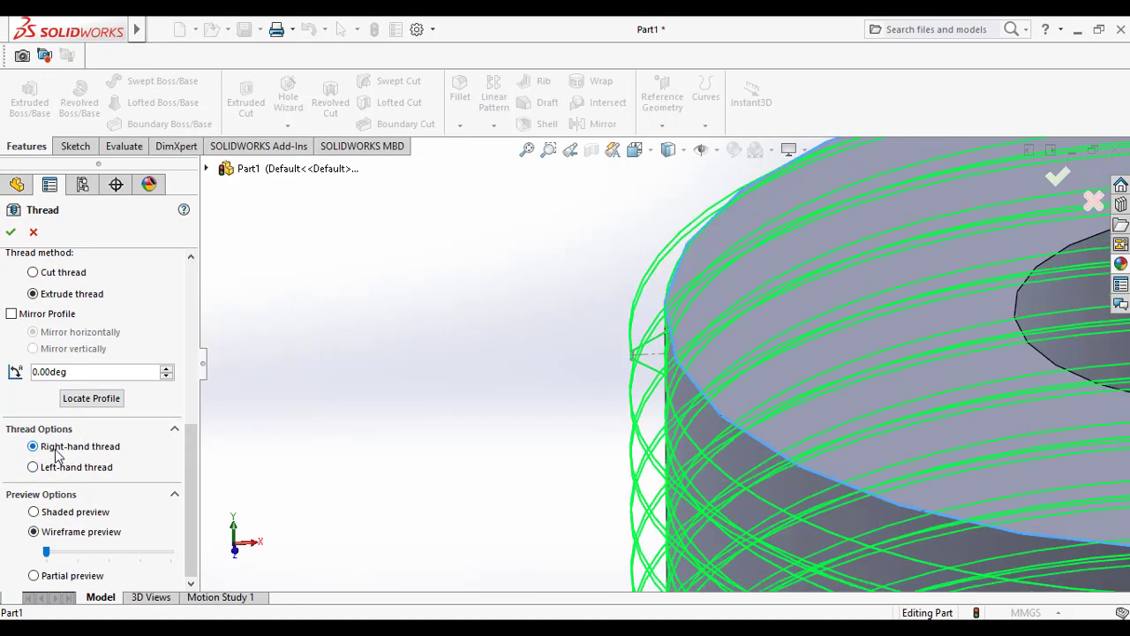
Step: Compare Shaded, Partial and Wireframe previews, then confirm the thread as Thread2
left_click(34, 512)
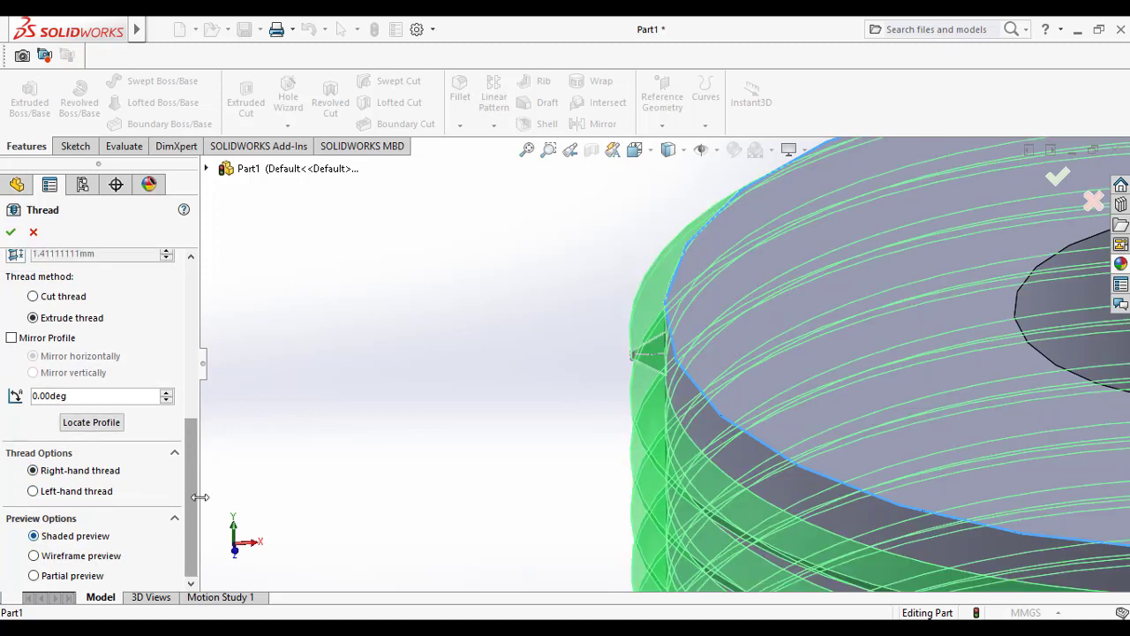
left_click(36, 576)
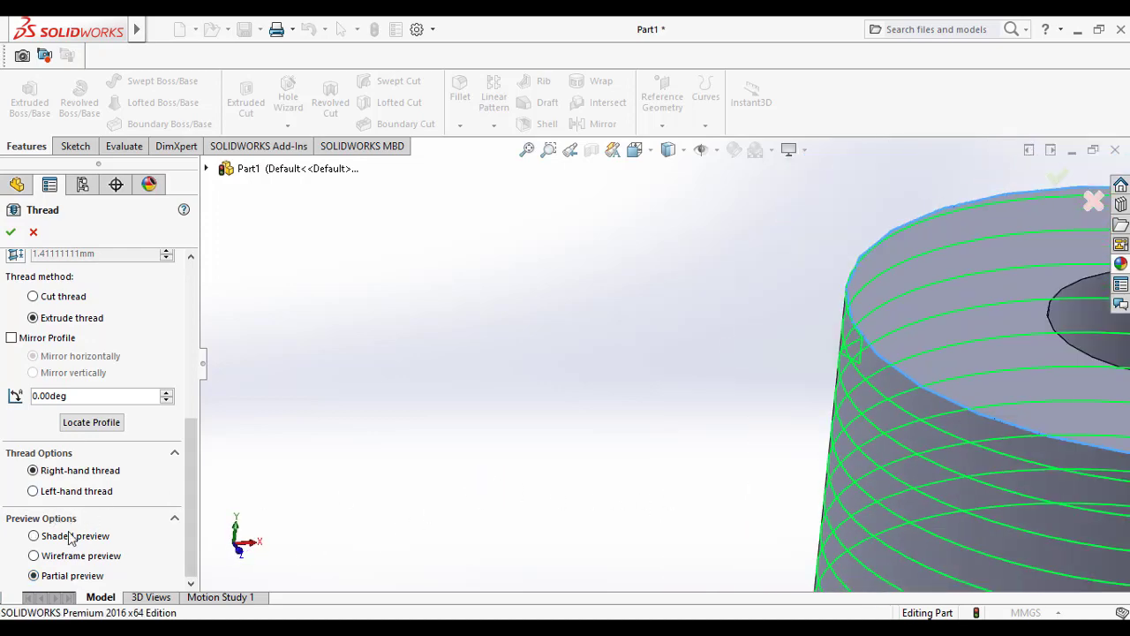
left_click(34, 555)
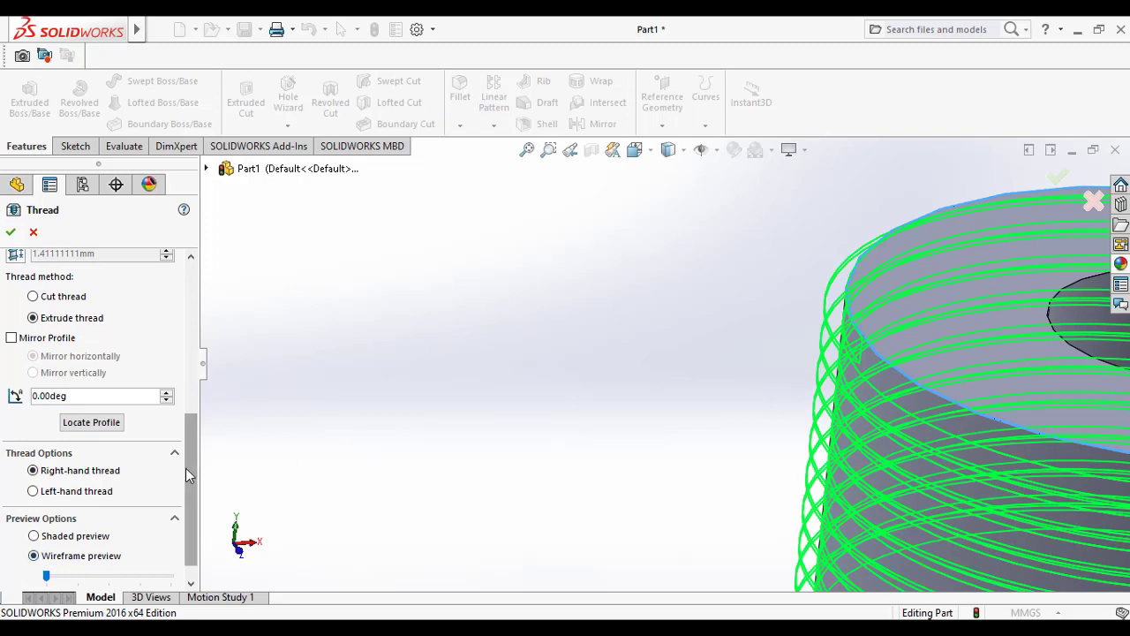
scroll(189, 507, "down", 1)
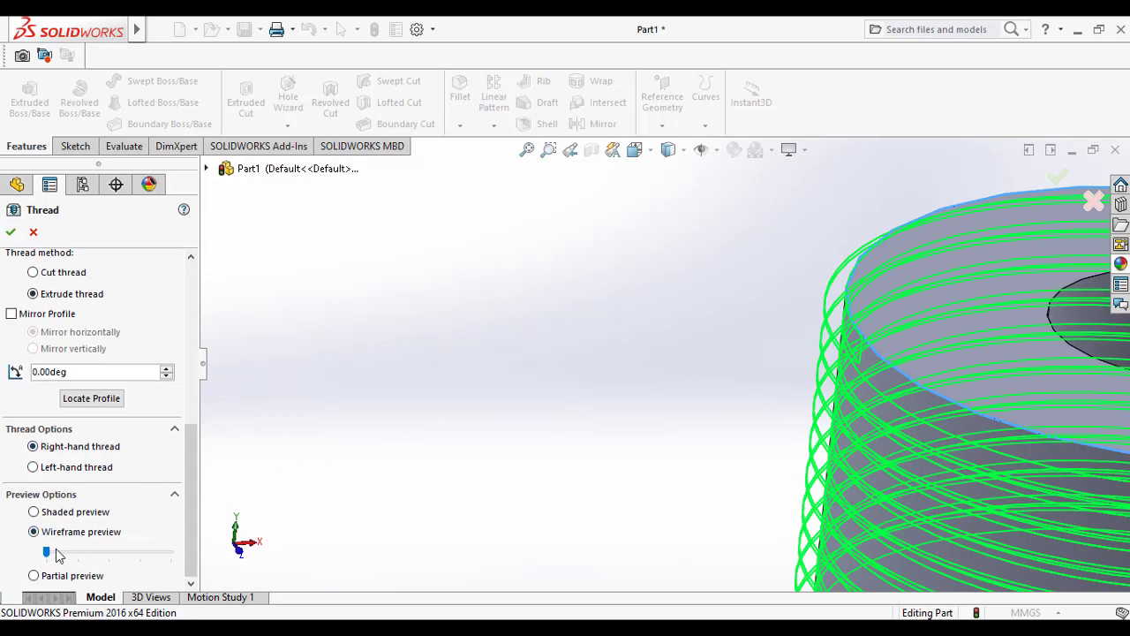
left_click_drag(109, 554, 47, 554)
left_click(11, 231)
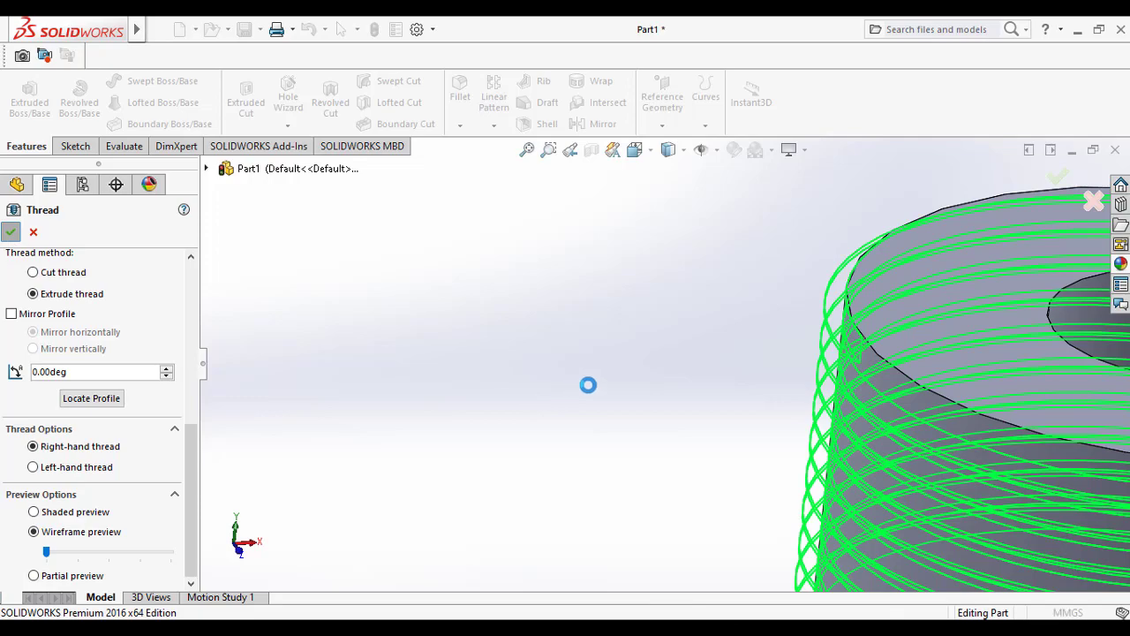
scroll(938, 429, "up", 5)
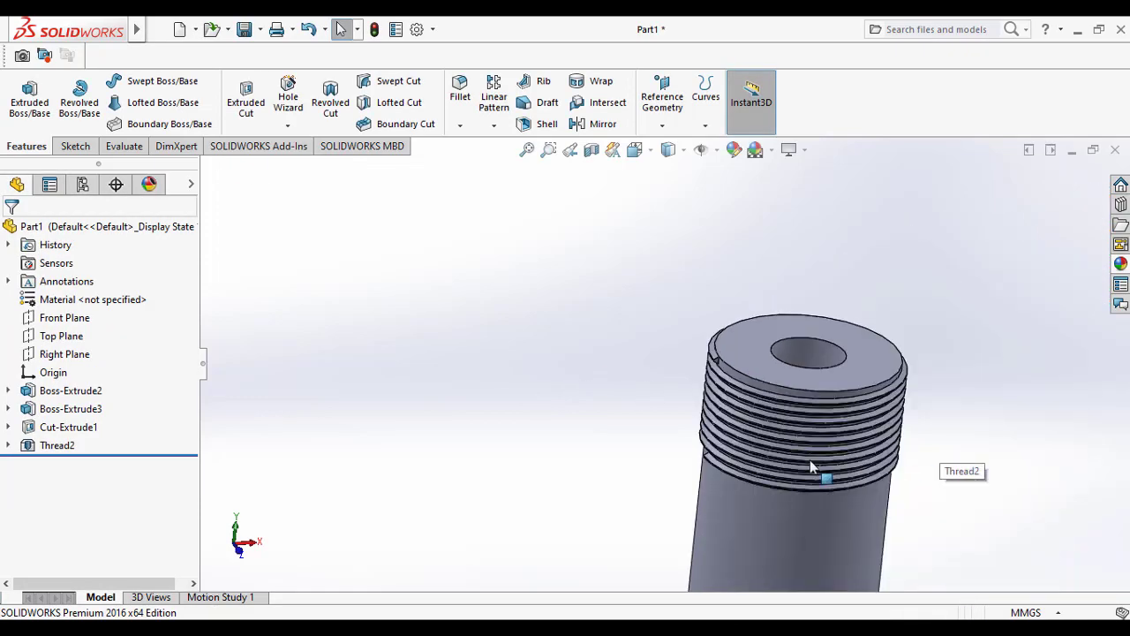
Step: Orbit and zoom around the part to inspect the external thread on the top boss
scroll(801, 448, "down", 3)
middle_click_drag(626, 341, 603, 305)
scroll(483, 168, "down", 4)
scroll(429, 265, "up", 4)
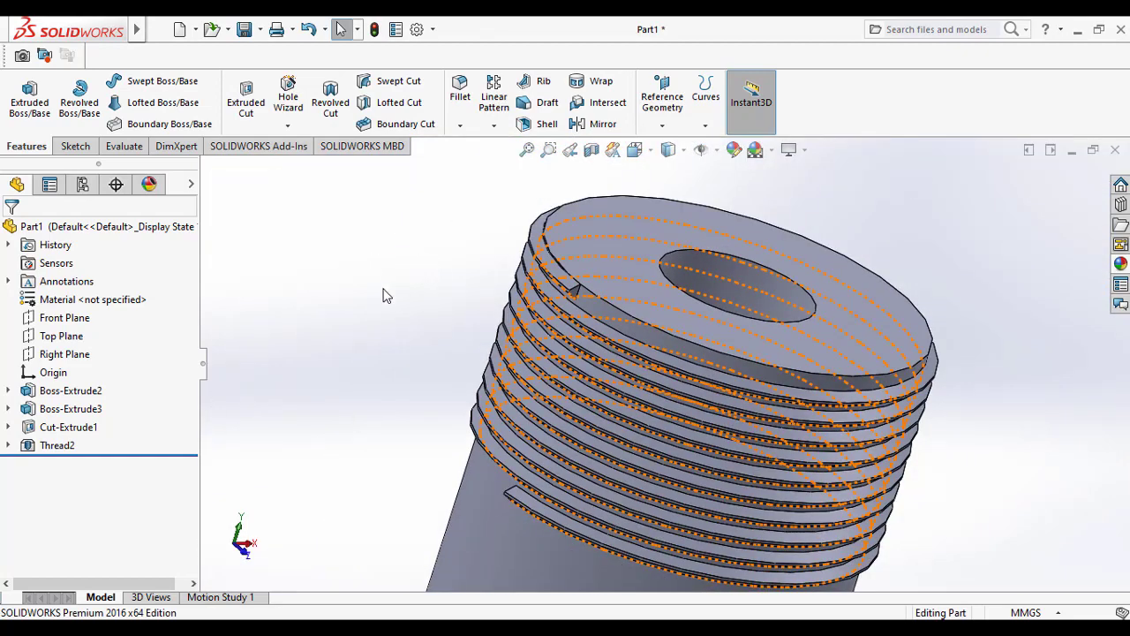
middle_click_drag(371, 377, 528, 392)
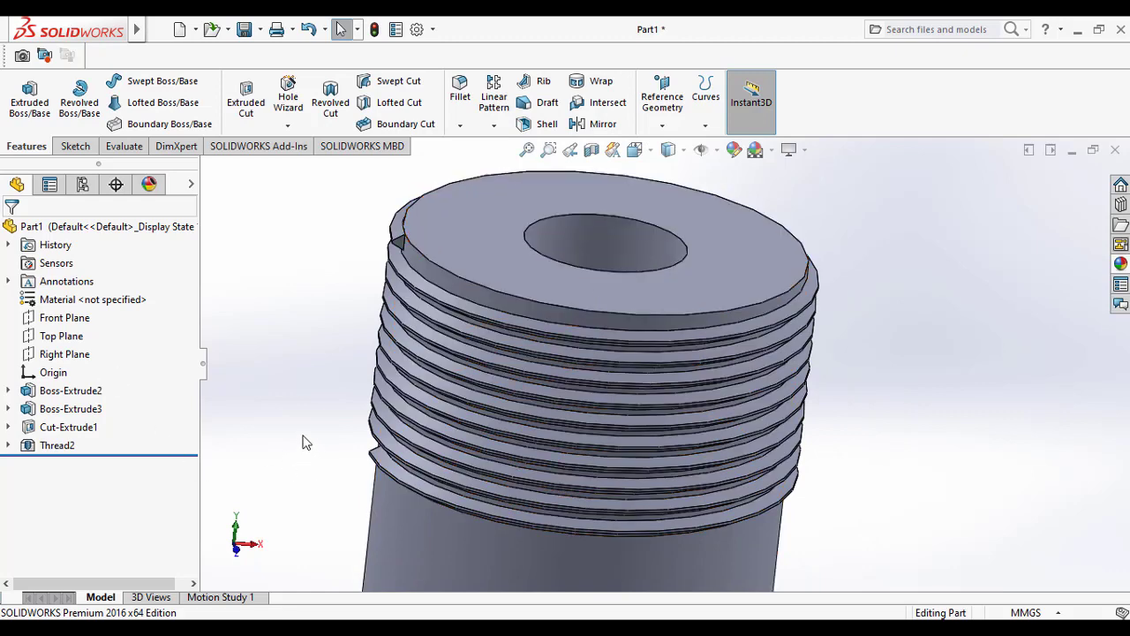
scroll(297, 429, "up", 2)
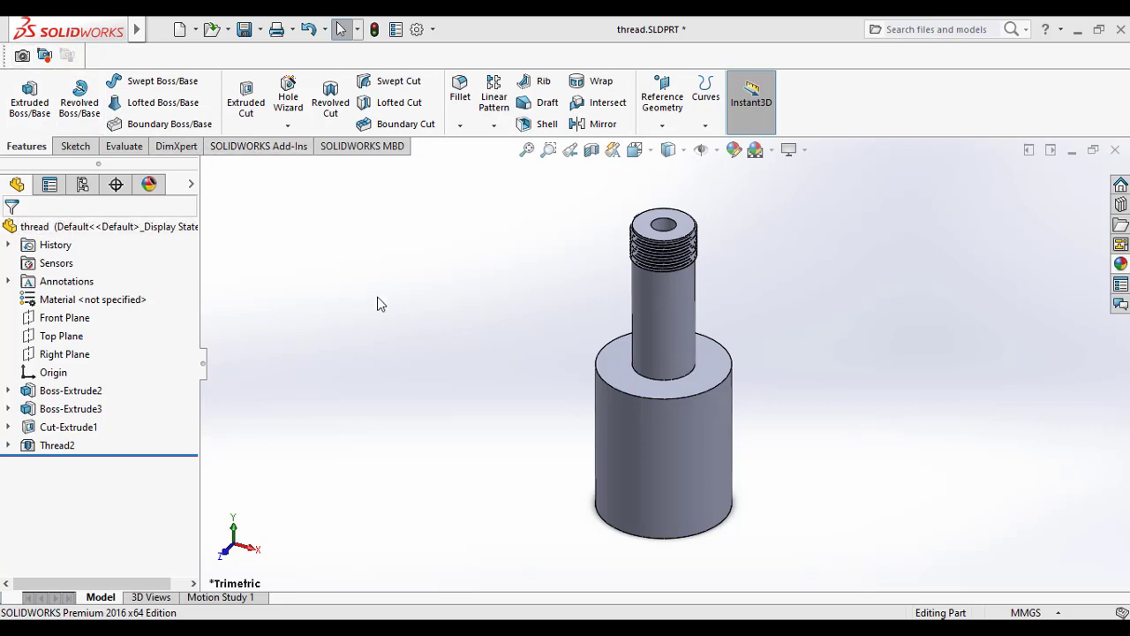
Step: Start a new Thread feature on the central hole's top edge
left_click(287, 125)
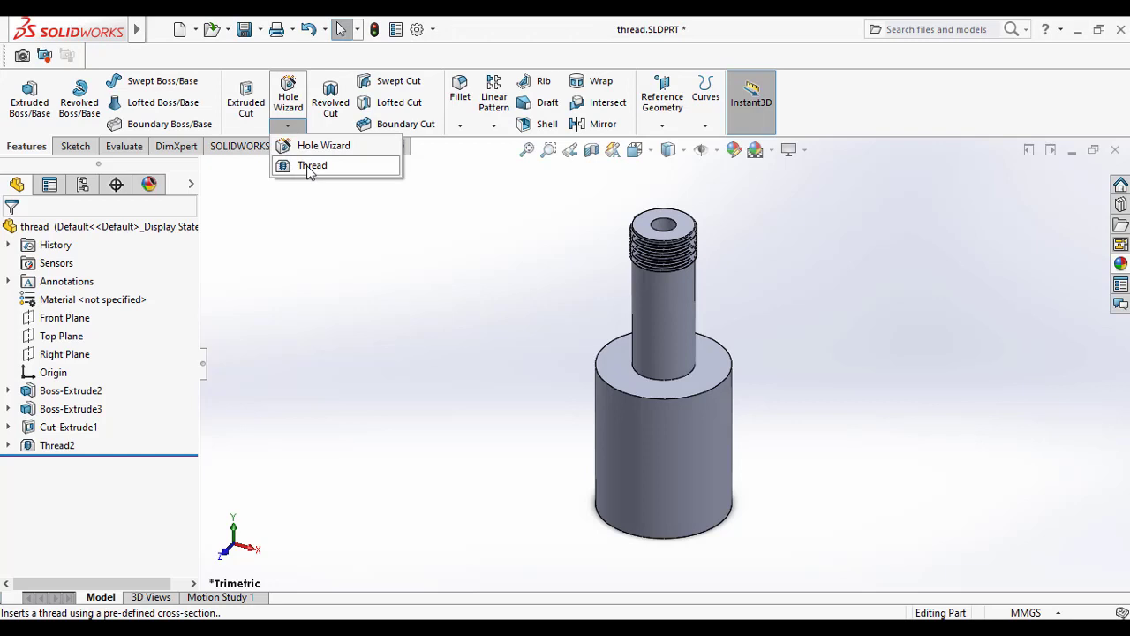
left_click(311, 166)
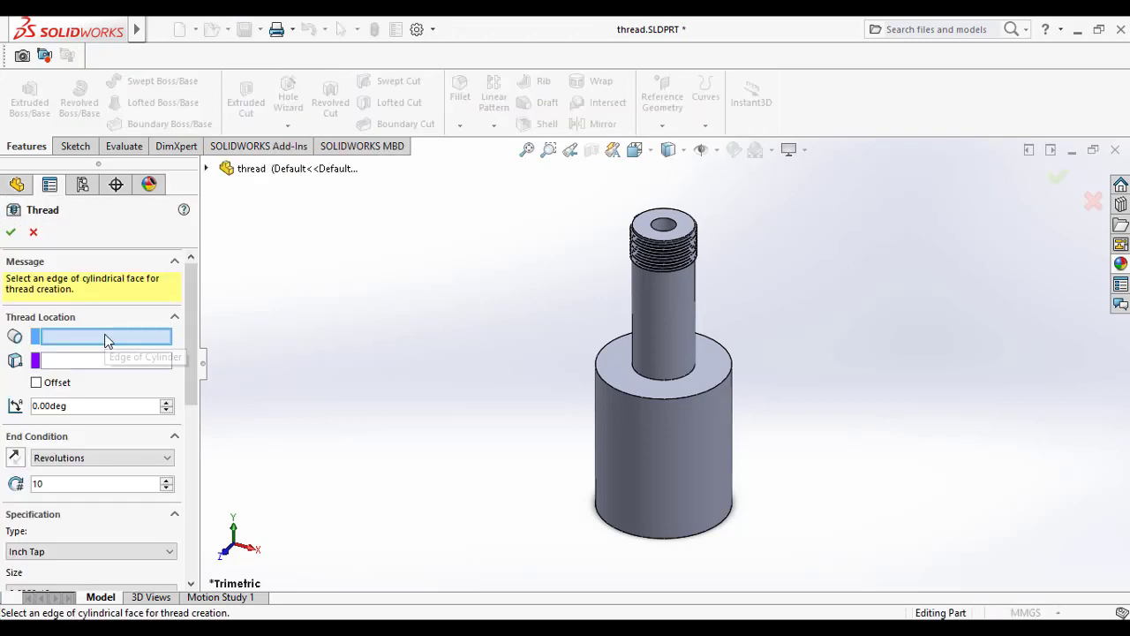
scroll(667, 254, "down", 3)
scroll(658, 251, "down", 4)
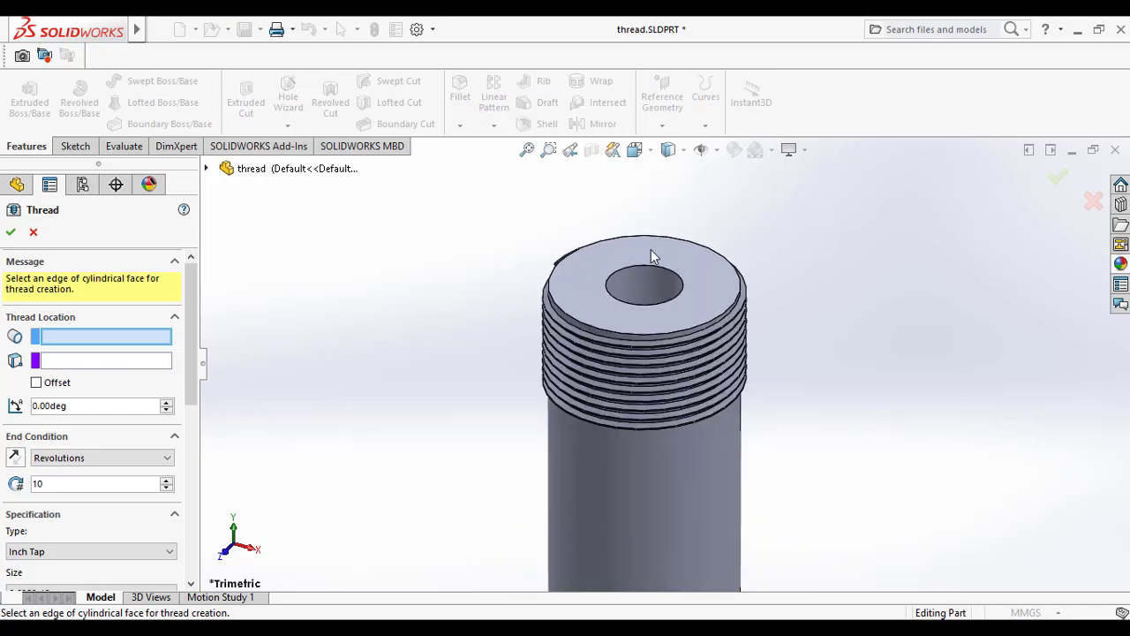
left_click(609, 287)
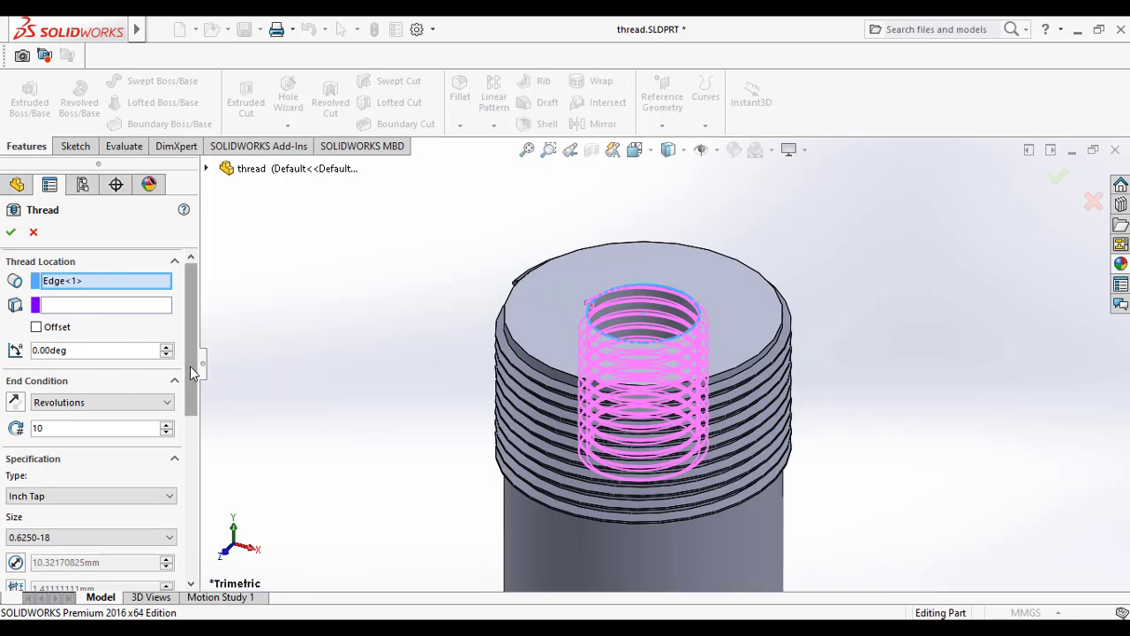
Step: Set the hole thread's end condition to Up To Selection, ending at the chosen face
left_click(102, 403)
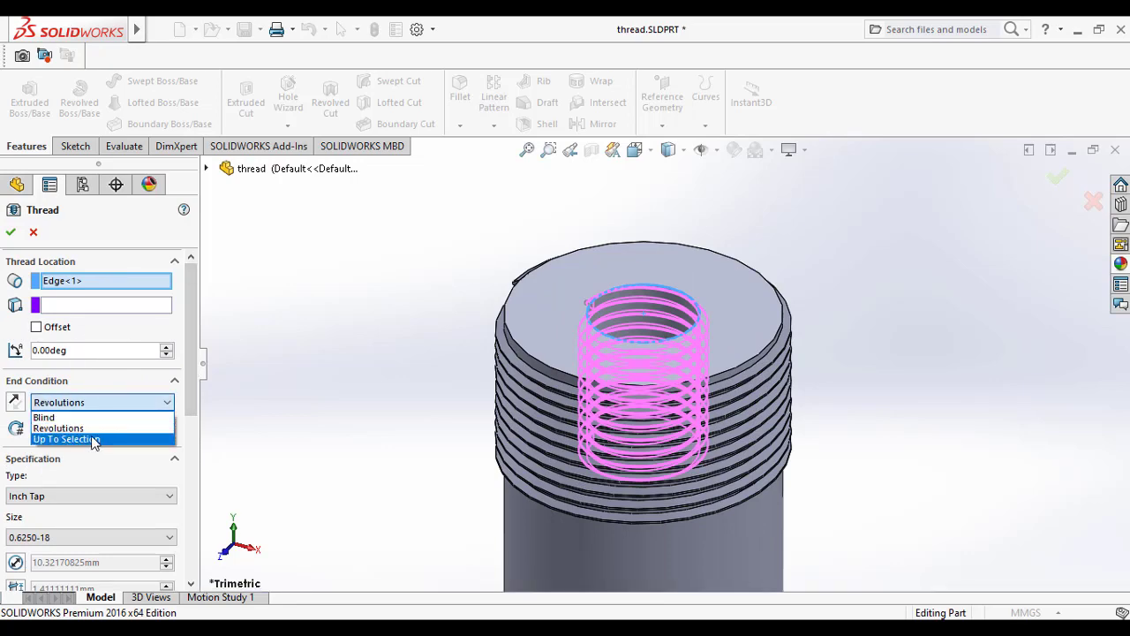
left_click(66, 439)
scroll(668, 423, "up", 5)
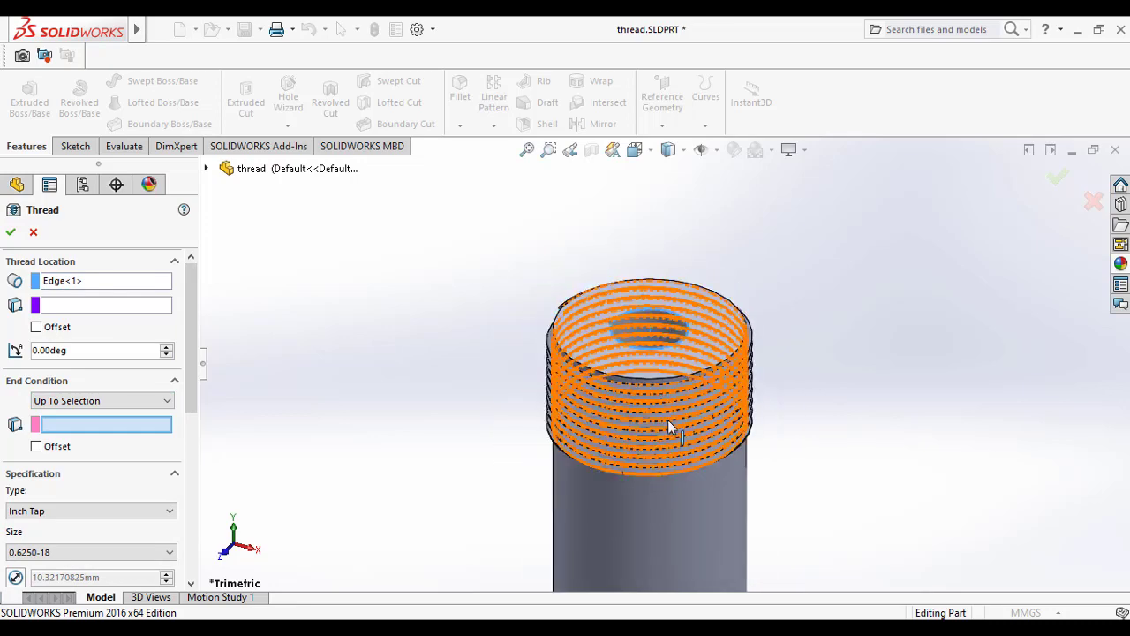
middle_click_drag(671, 409, 669, 535)
scroll(671, 389, "down", 5)
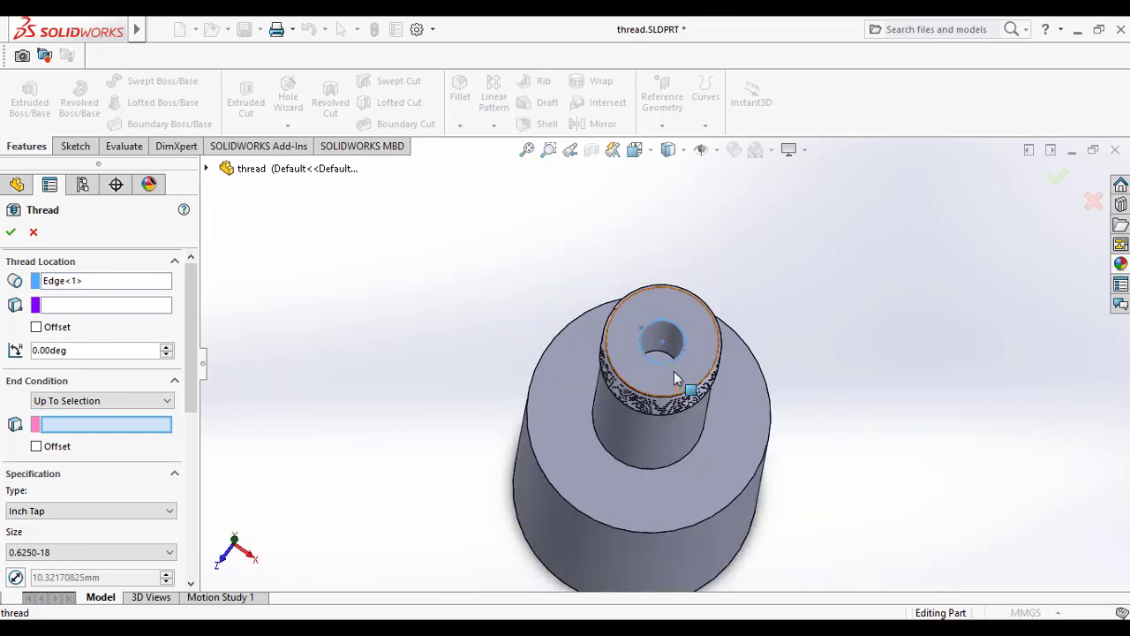
left_click(642, 347)
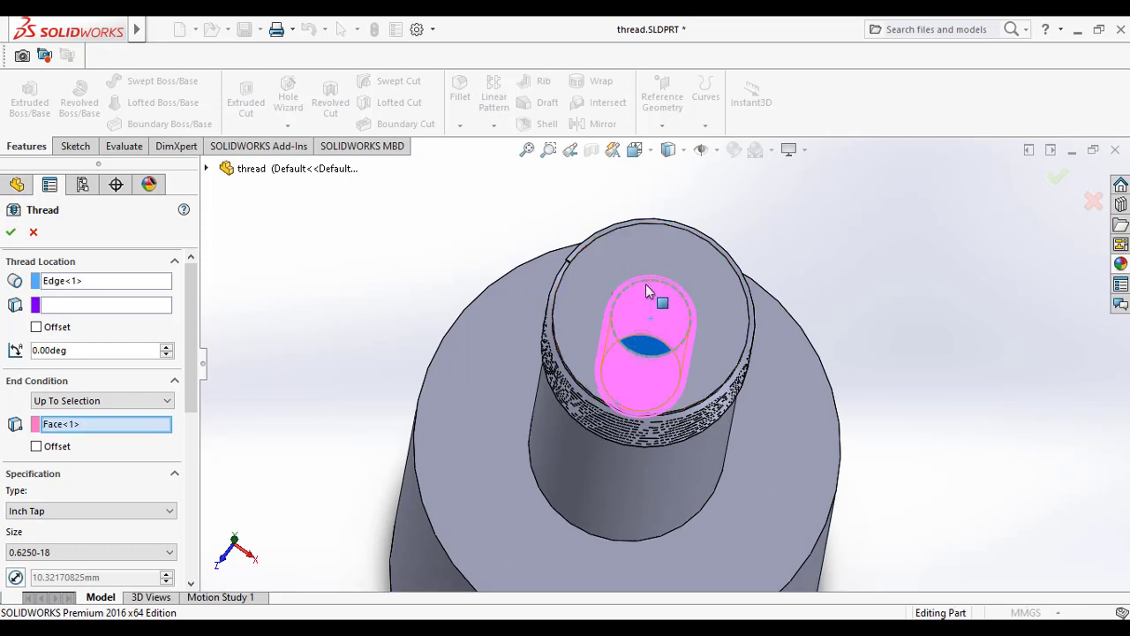
scroll(180, 405, "down", 2)
left_click(134, 423)
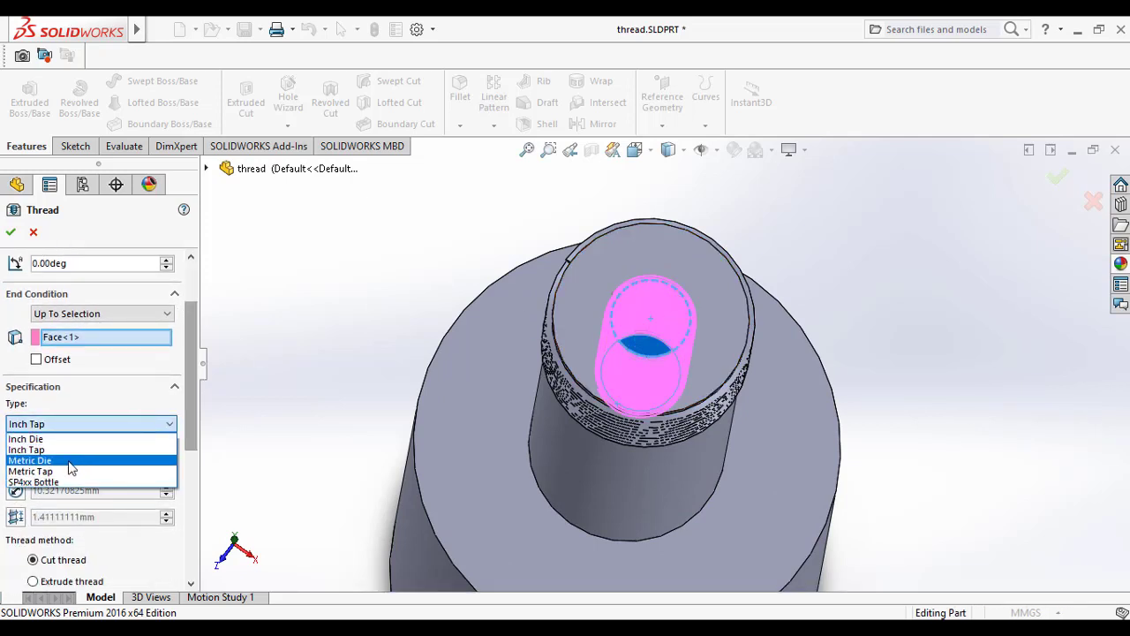
Step: Make the bore thread a Metric Tap of size M1.6x0.35, creating Thread4
left_click(53, 473)
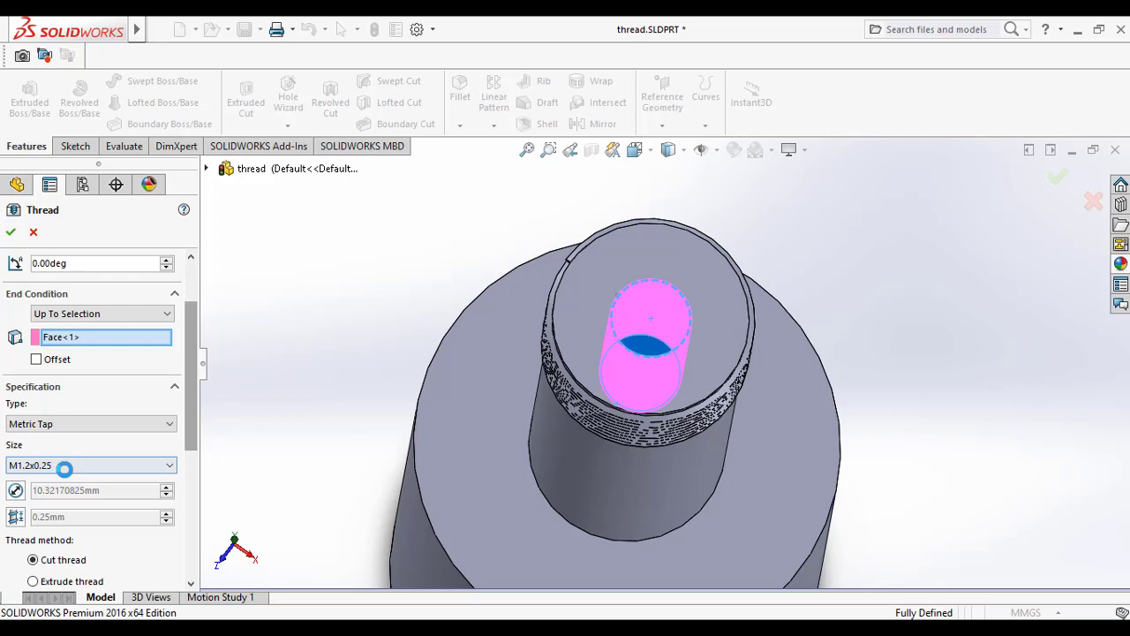
left_click(65, 469)
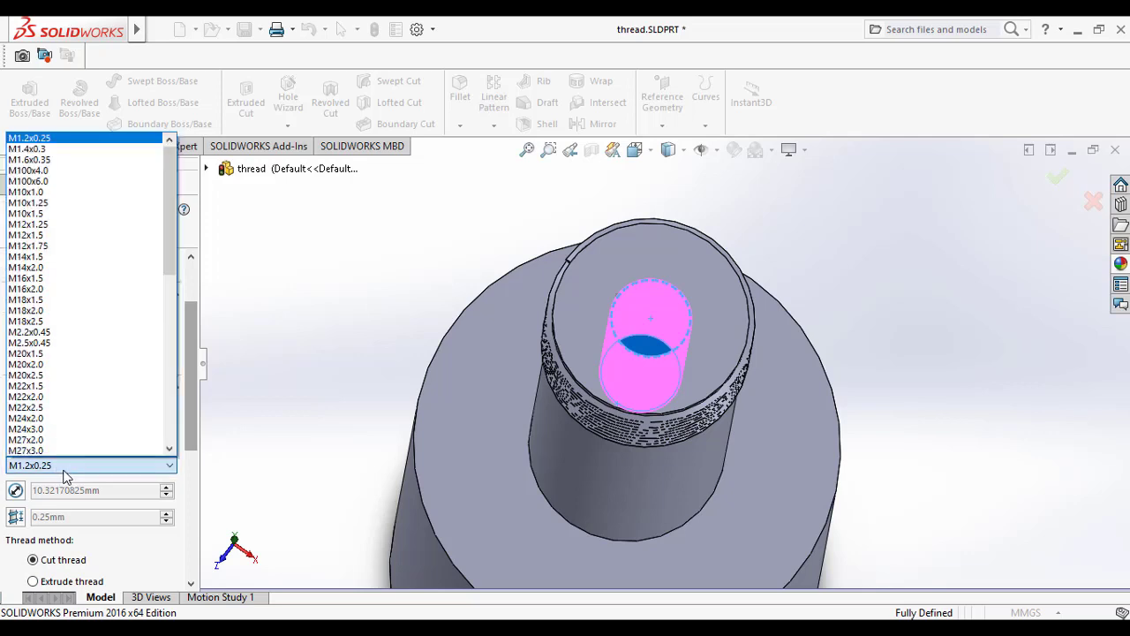
left_click(99, 159)
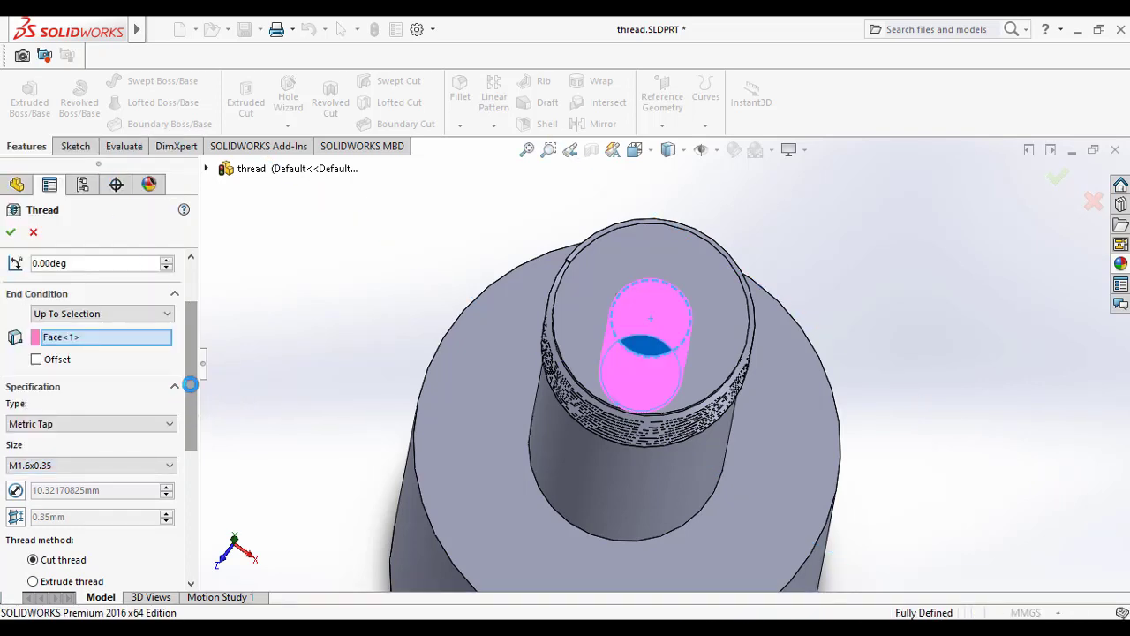
scroll(190, 384, "down", 5)
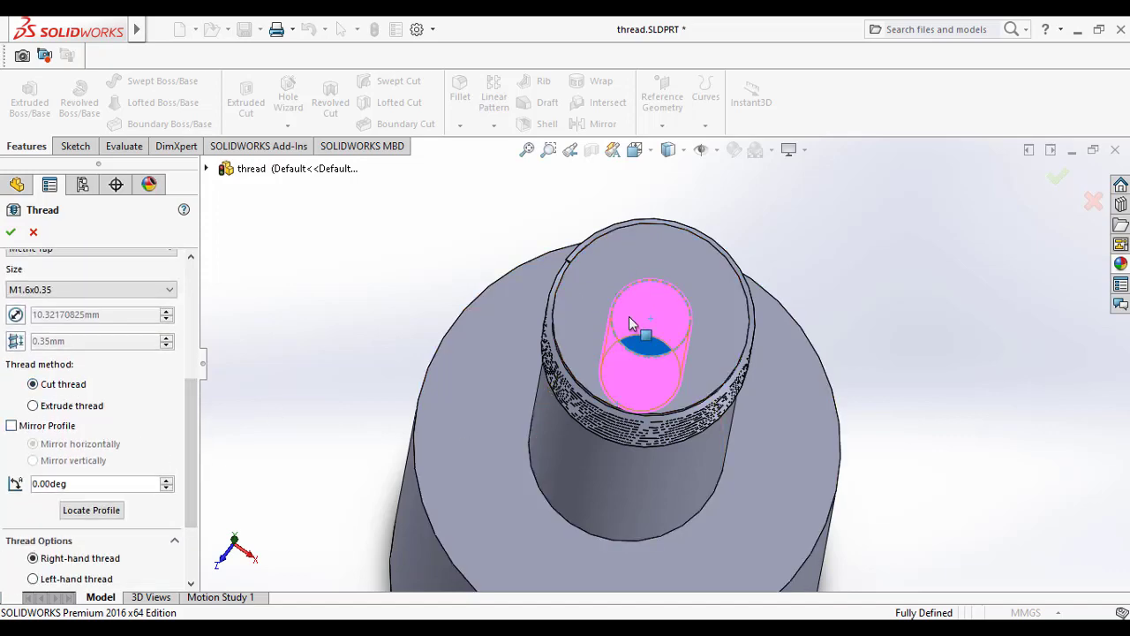
scroll(628, 316, "up", 2)
scroll(674, 346, "down", 5)
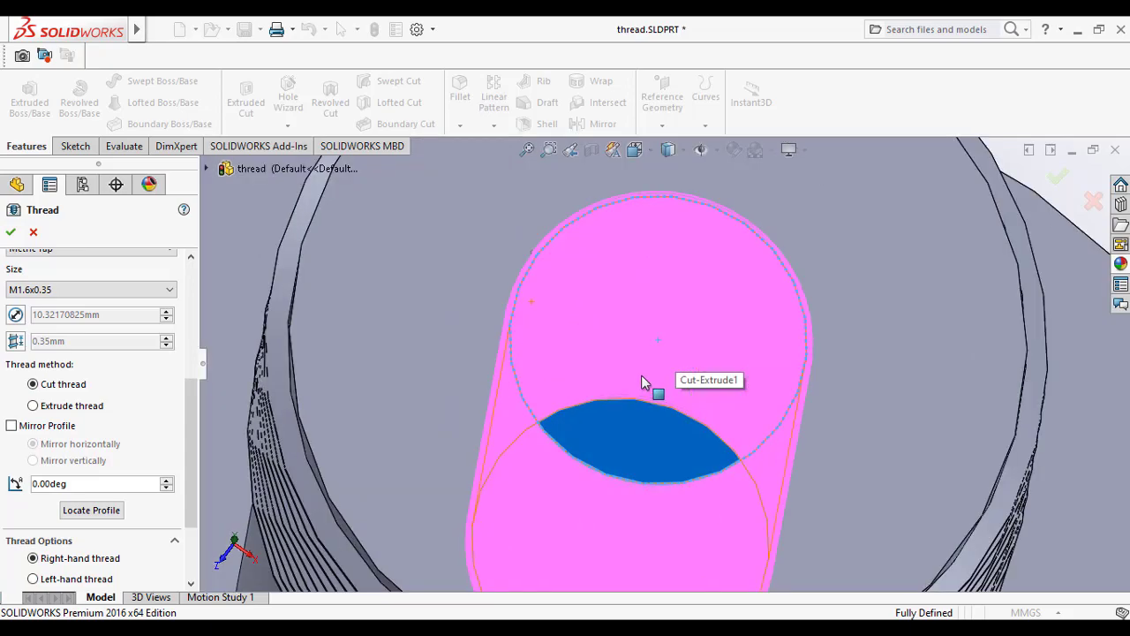
scroll(620, 293, "up", 5)
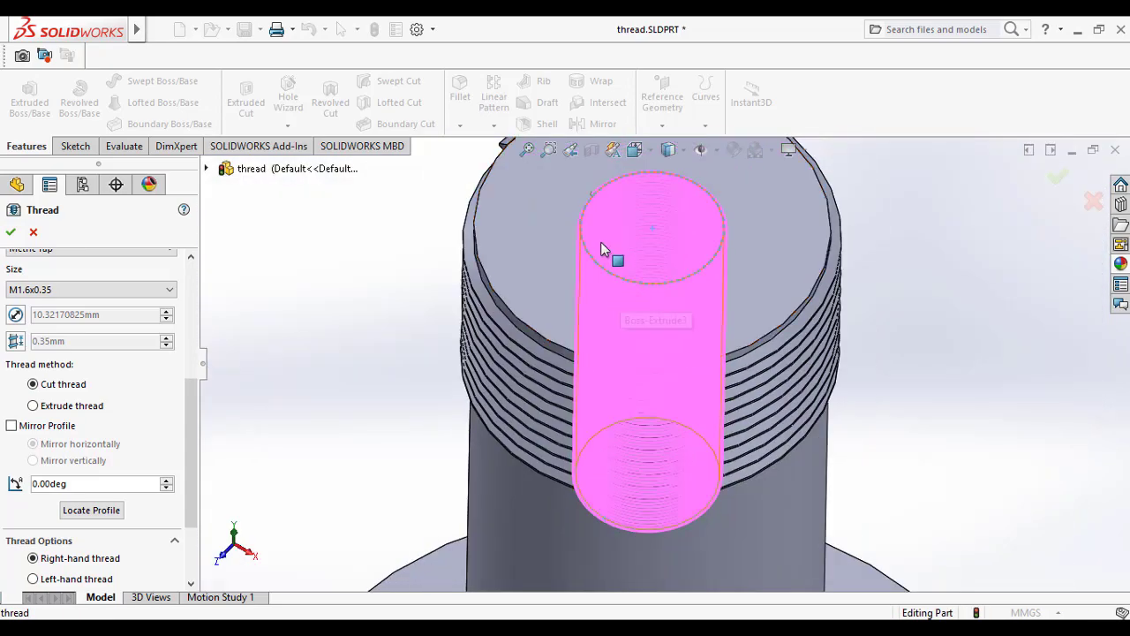
scroll(600, 214, "down", 6)
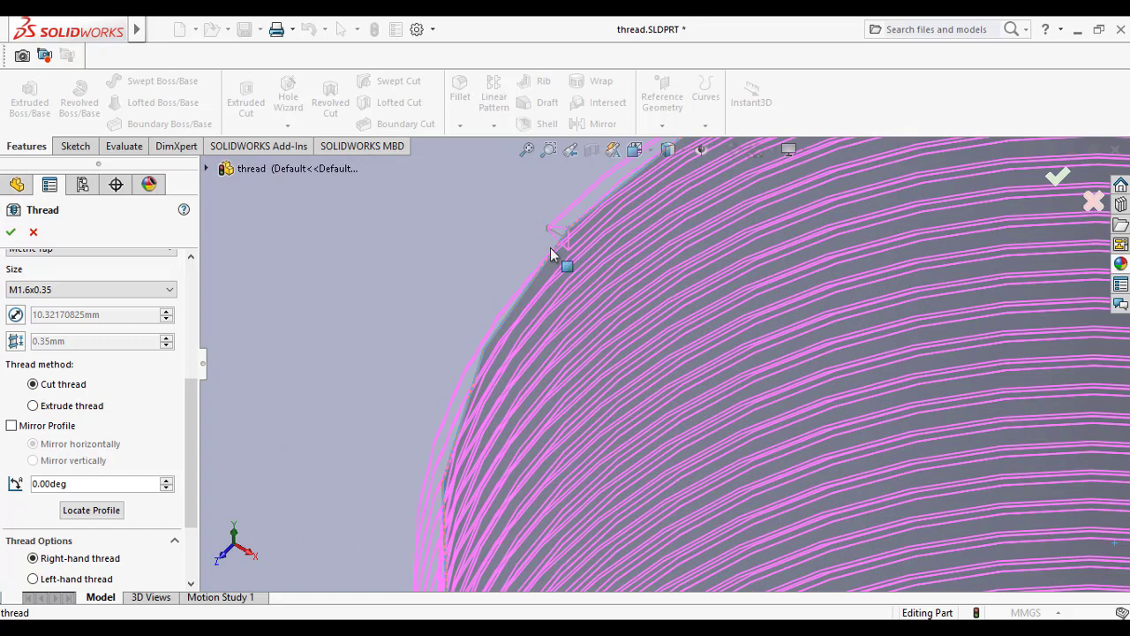
left_click_drag(185, 416, 185, 463)
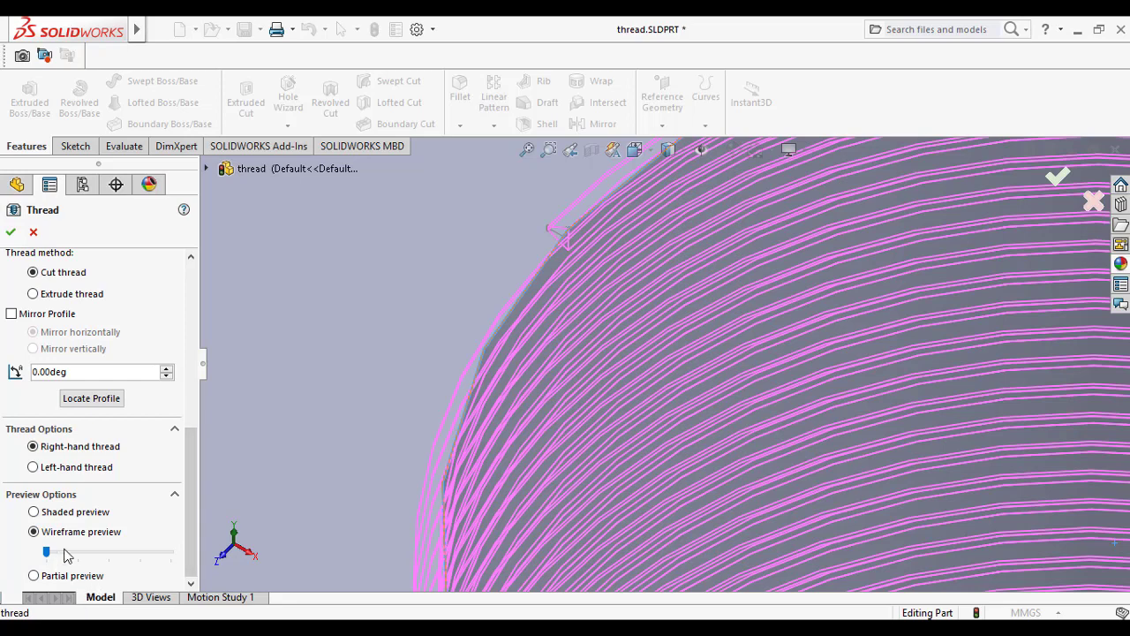
scroll(124, 551, "up", 3)
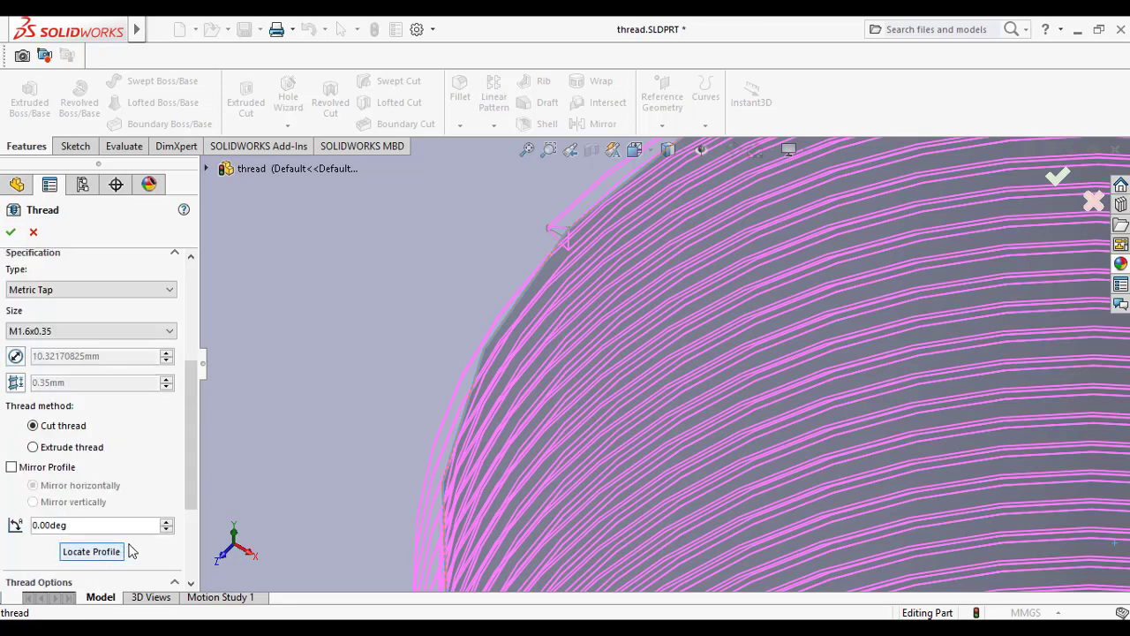
scroll(139, 431, "up", 5)
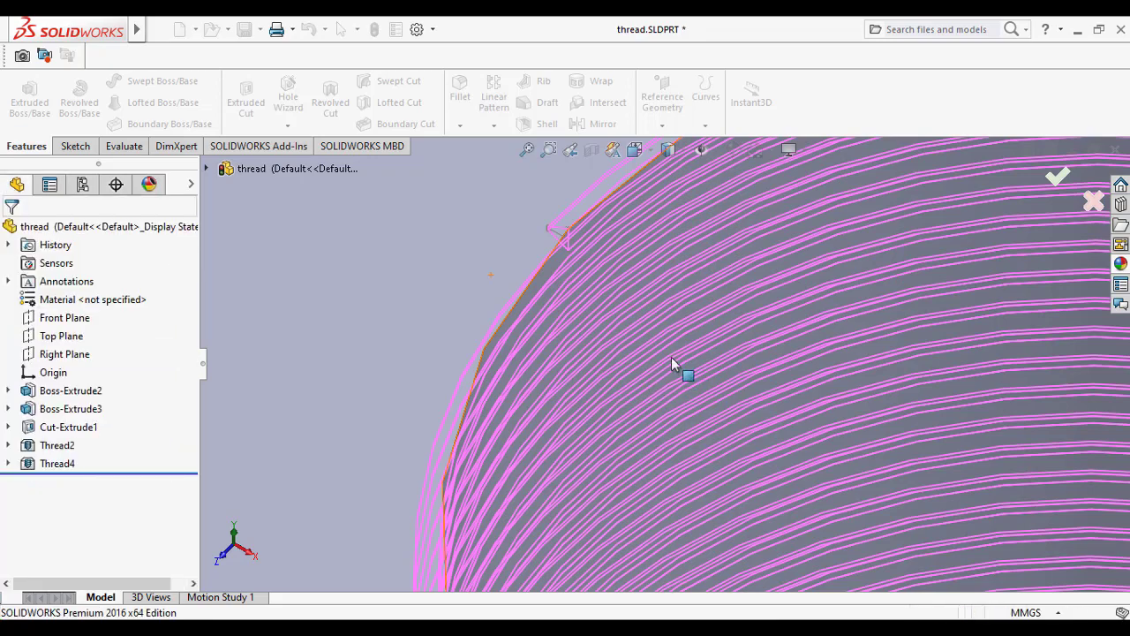
Step: Orbit to an oblique side view of the threaded hole and select the outer thread on the top boss
scroll(750, 394, "up", 5)
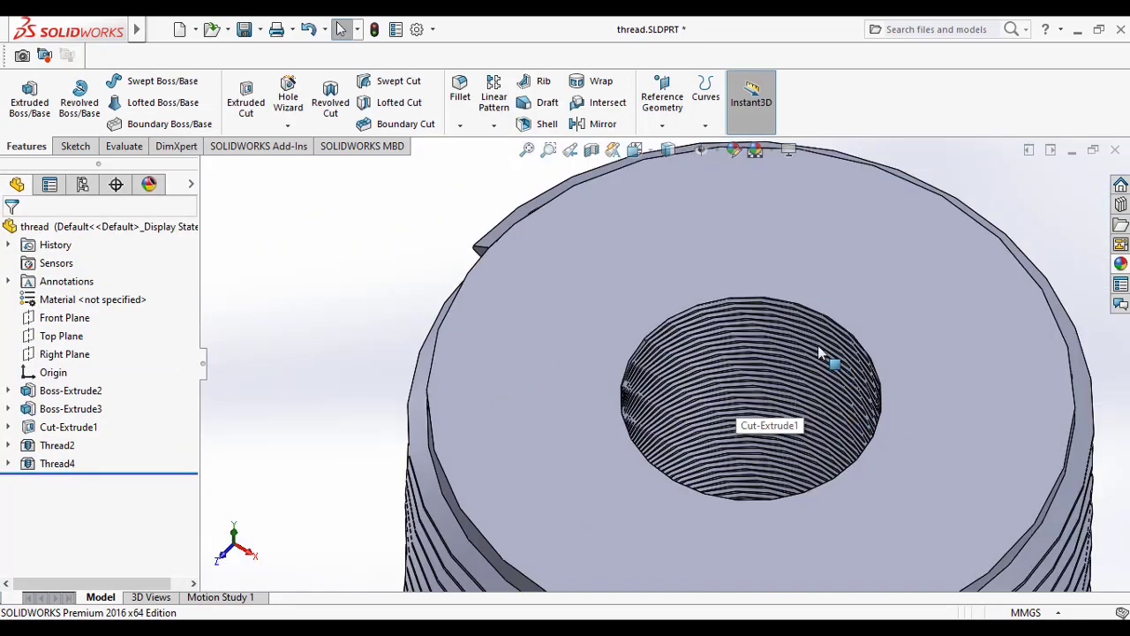
scroll(820, 353, "down", 10)
middle_click(639, 264)
middle_click_drag(639, 263, 424, 261)
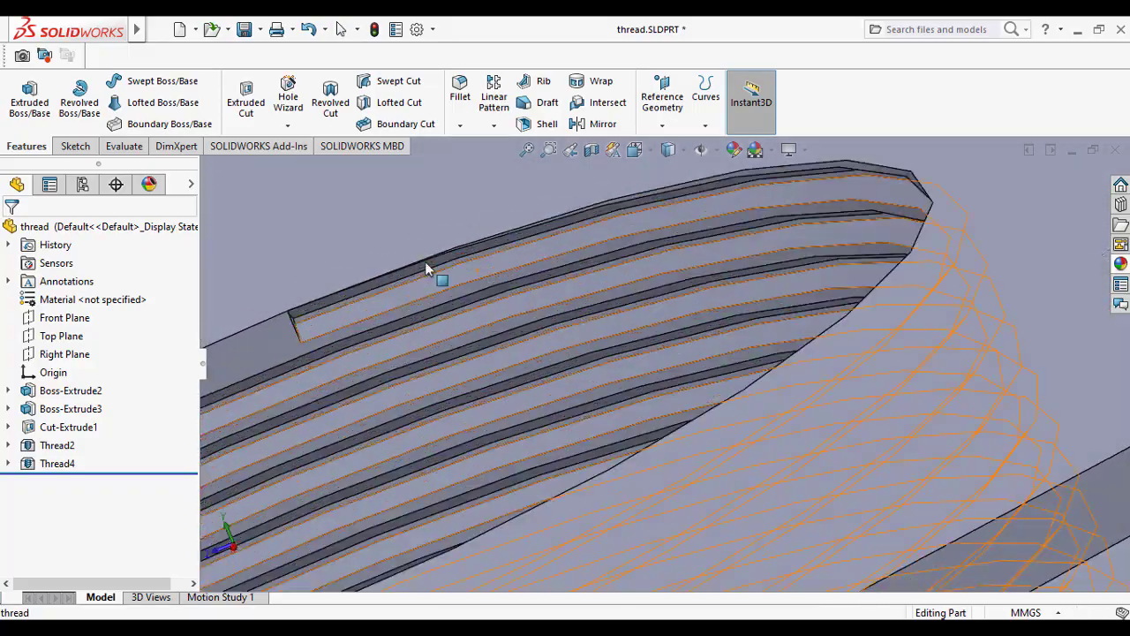
scroll(424, 262, "down", 2)
scroll(374, 422, "up", 4)
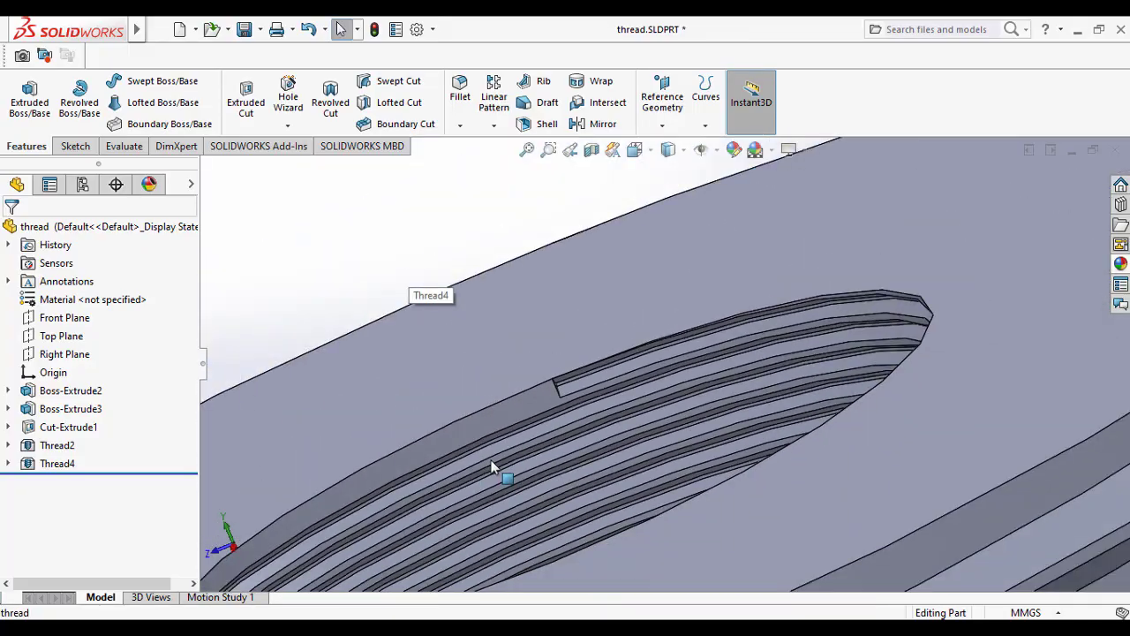
scroll(493, 468, "up", 2)
scroll(596, 494, "down", 5)
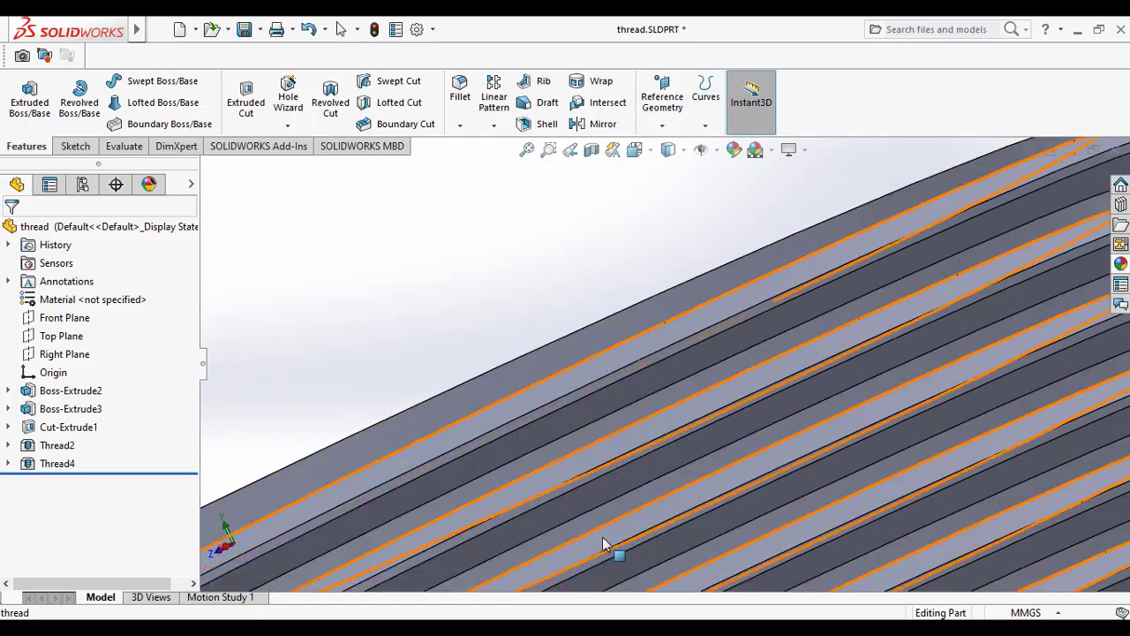
scroll(705, 537, "up", 6)
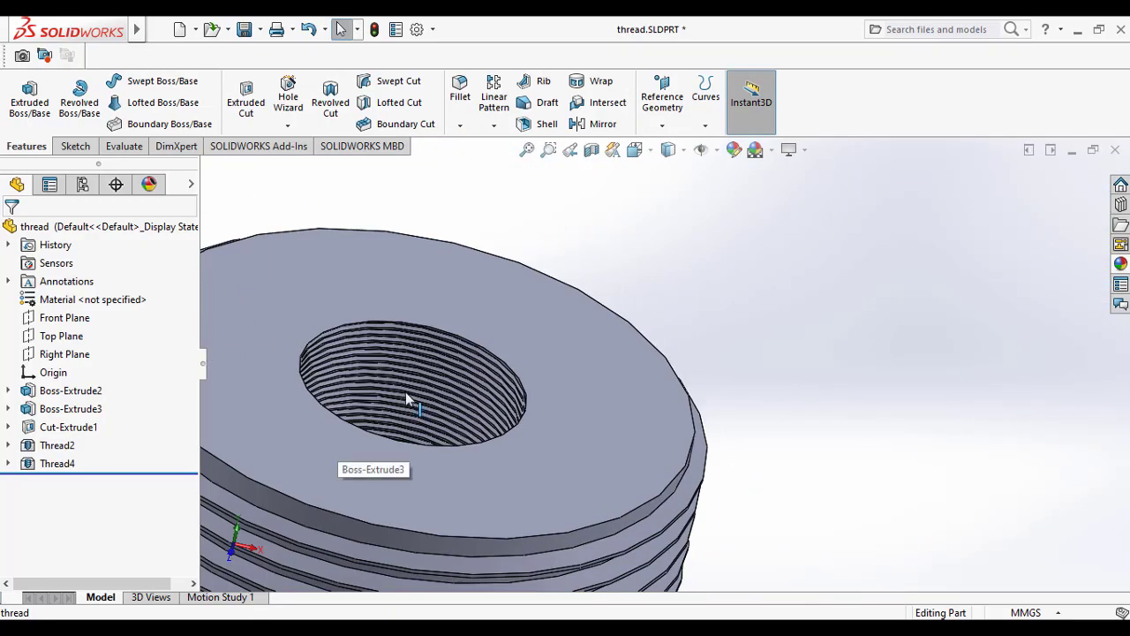
middle_click_drag(405, 399, 574, 190)
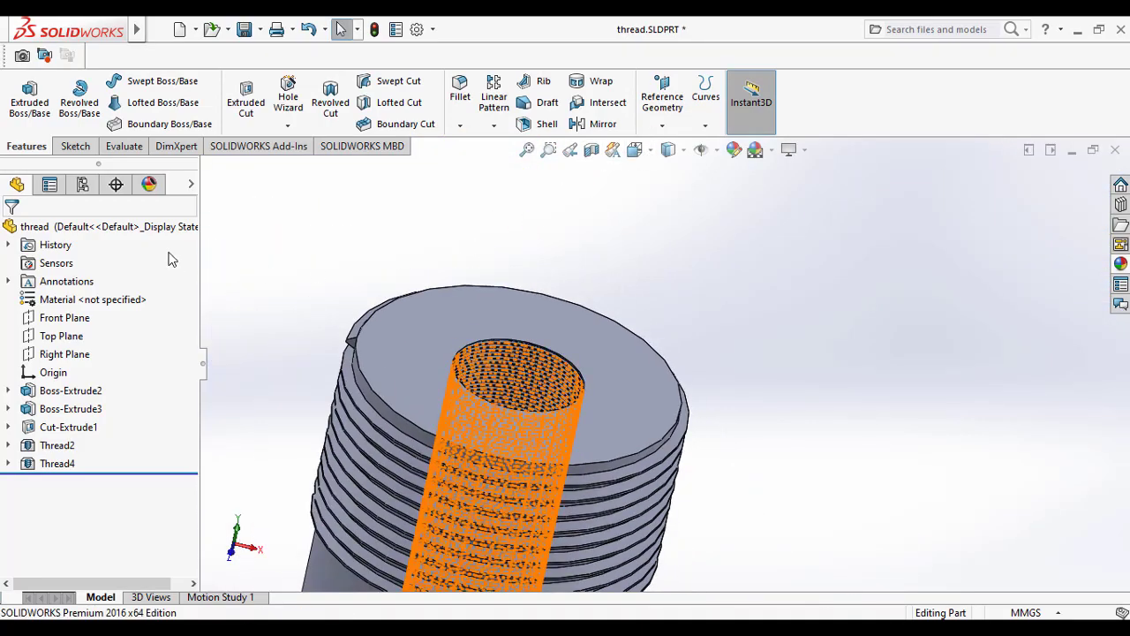
left_click(425, 505)
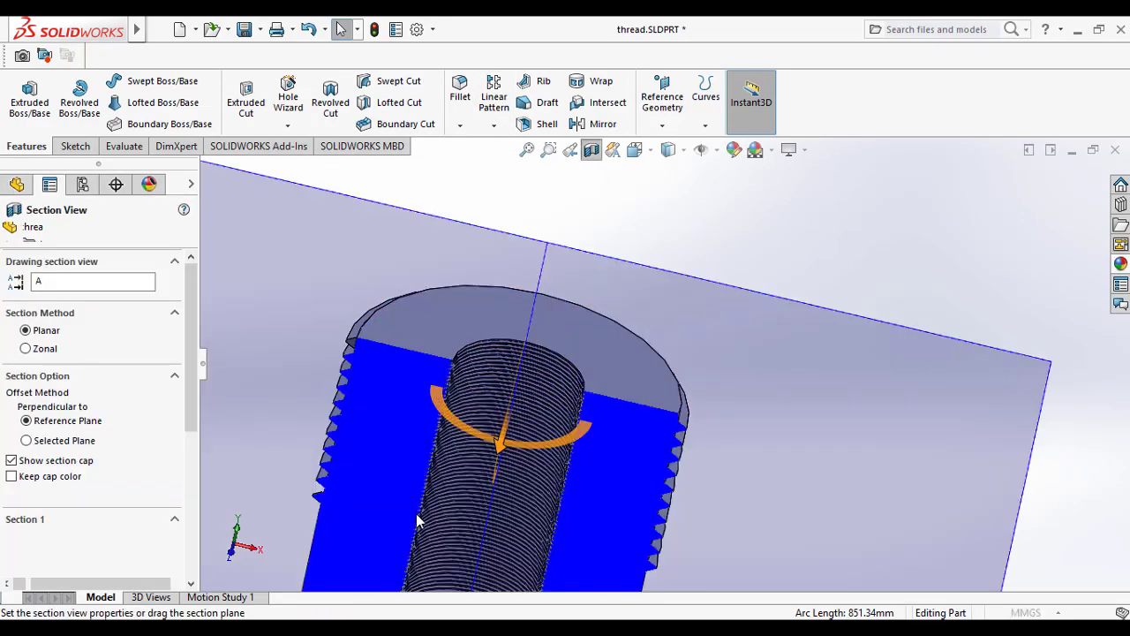
Step: Orbit and zoom around the Front Plane section to compare the fine bore thread with the outer teeth
scroll(471, 479, "down", 5)
scroll(601, 304, "down", 5)
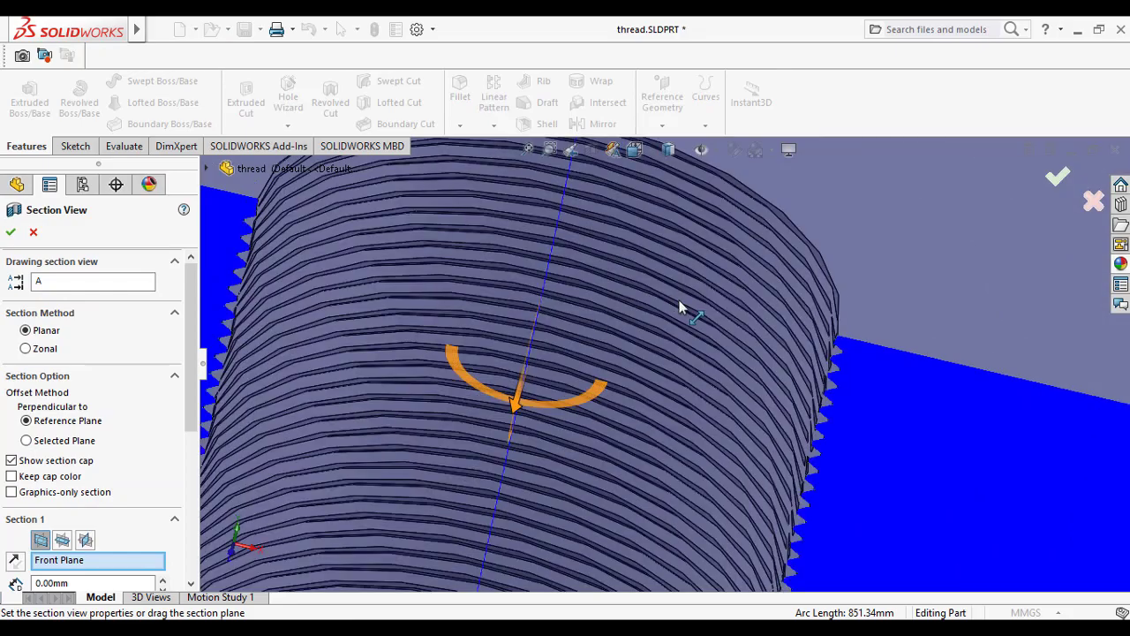
middle_click_drag(904, 373, 899, 303)
scroll(757, 393, "up", 6)
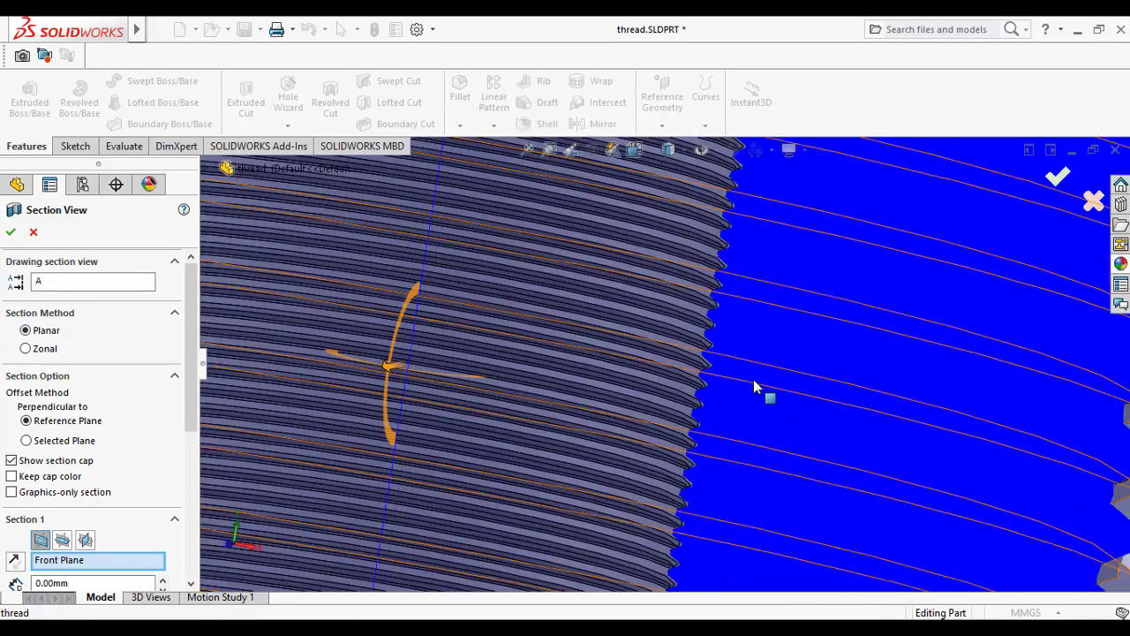
scroll(536, 322, "up", 6)
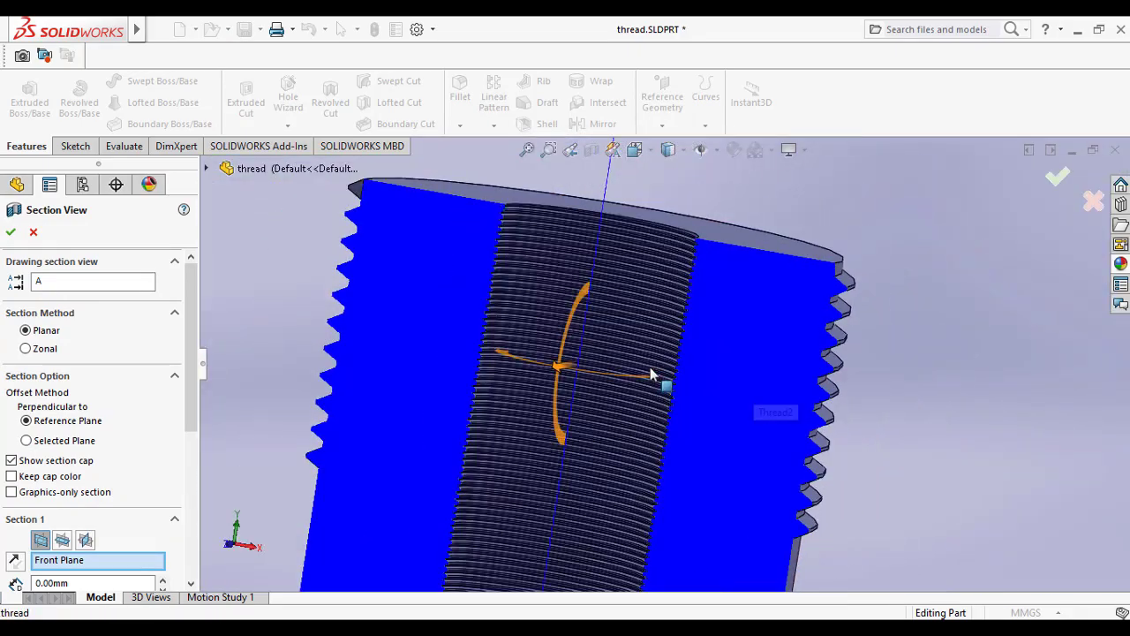
middle_click_drag(876, 324, 809, 328)
scroll(669, 361, "down", 6)
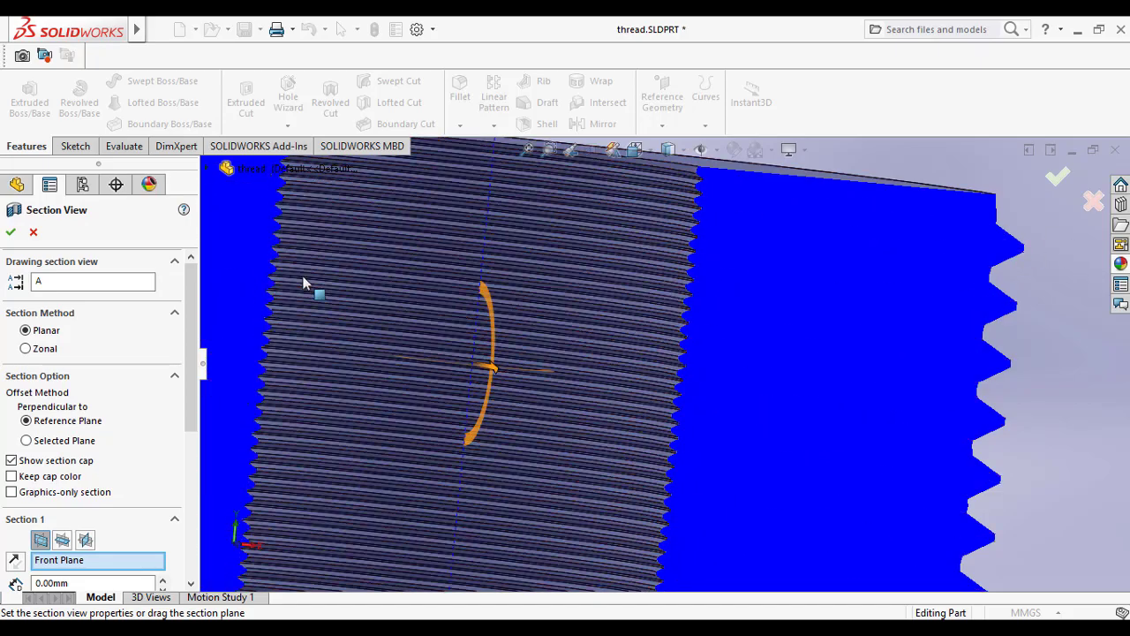
Step: Clear the section view and show the whole part in Trimetric orientation
left_click(33, 232)
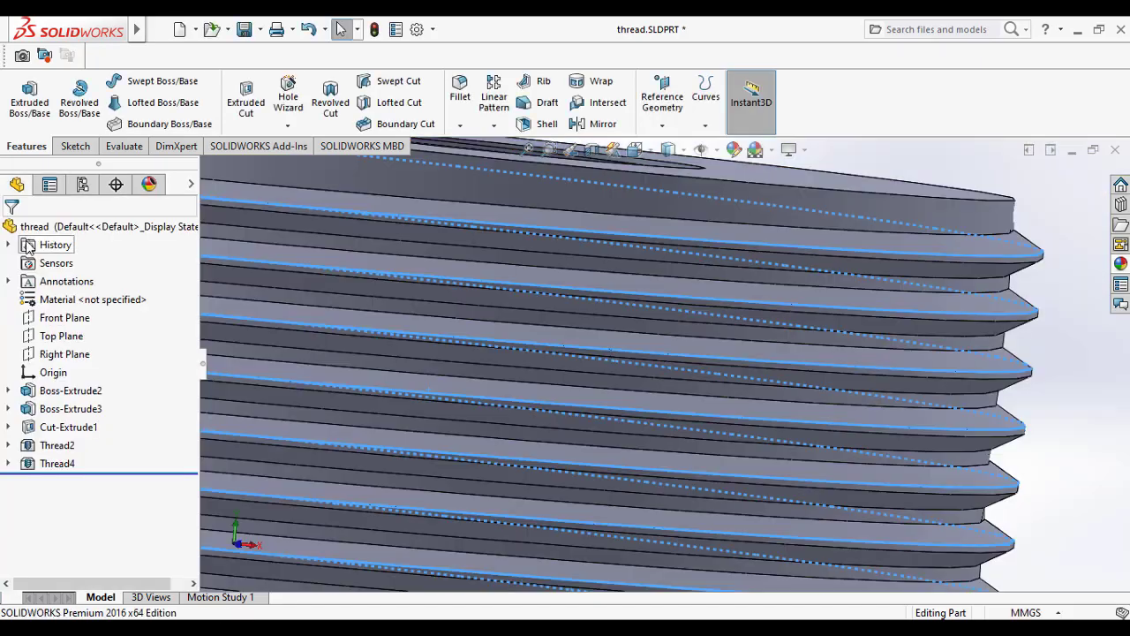
scroll(582, 205, "up", 3)
left_click(635, 149)
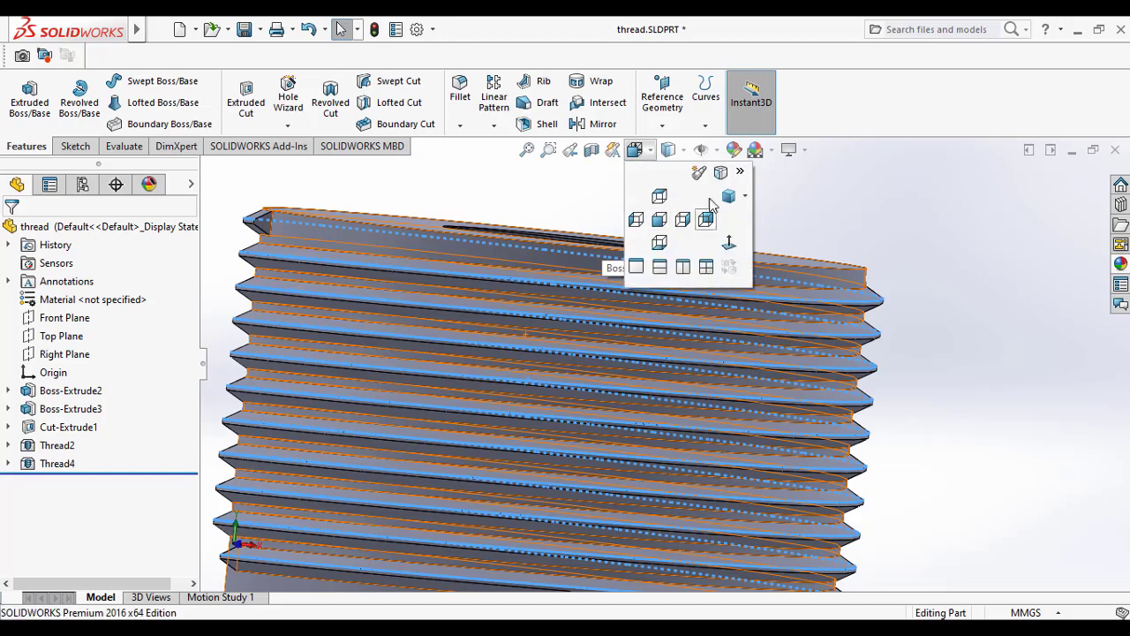
left_click(729, 196)
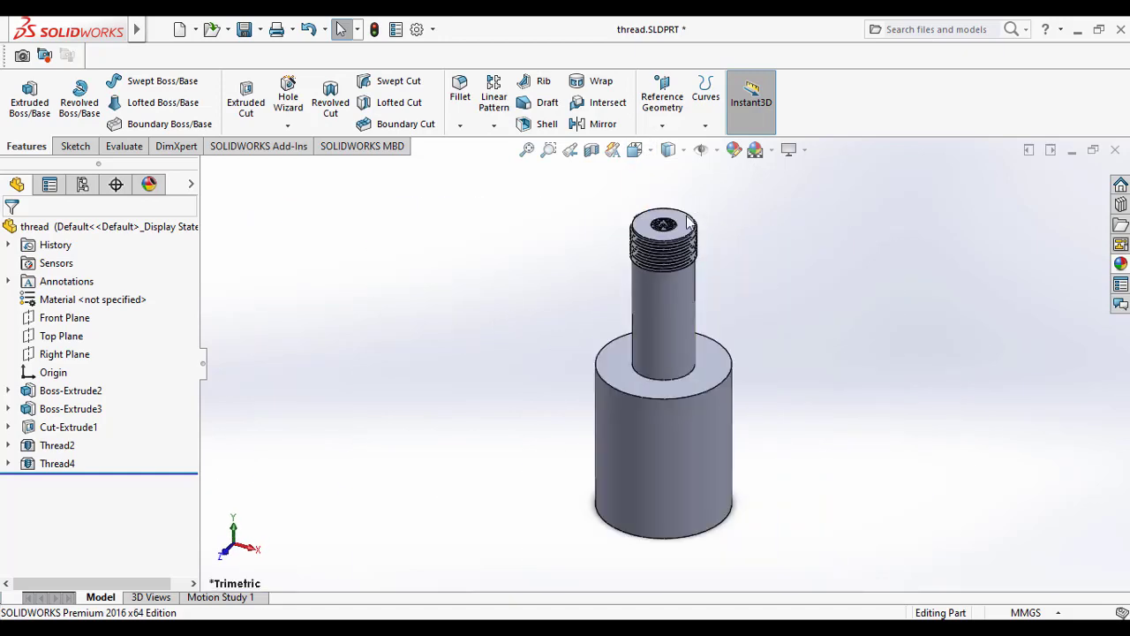
scroll(662, 269, "down", 5)
scroll(661, 269, "down", 5)
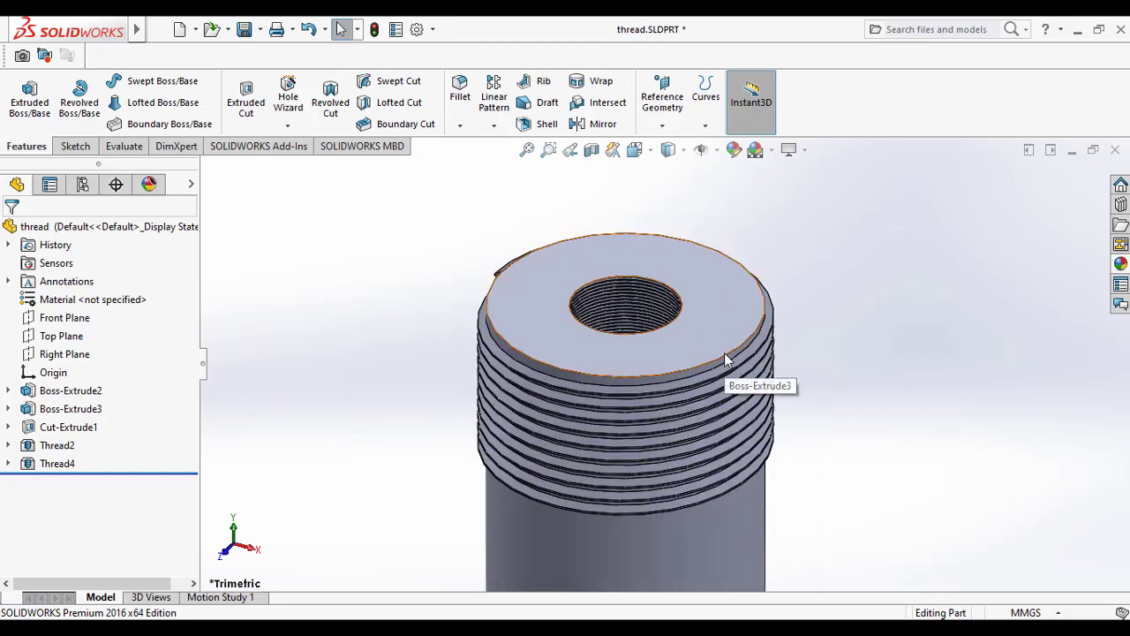